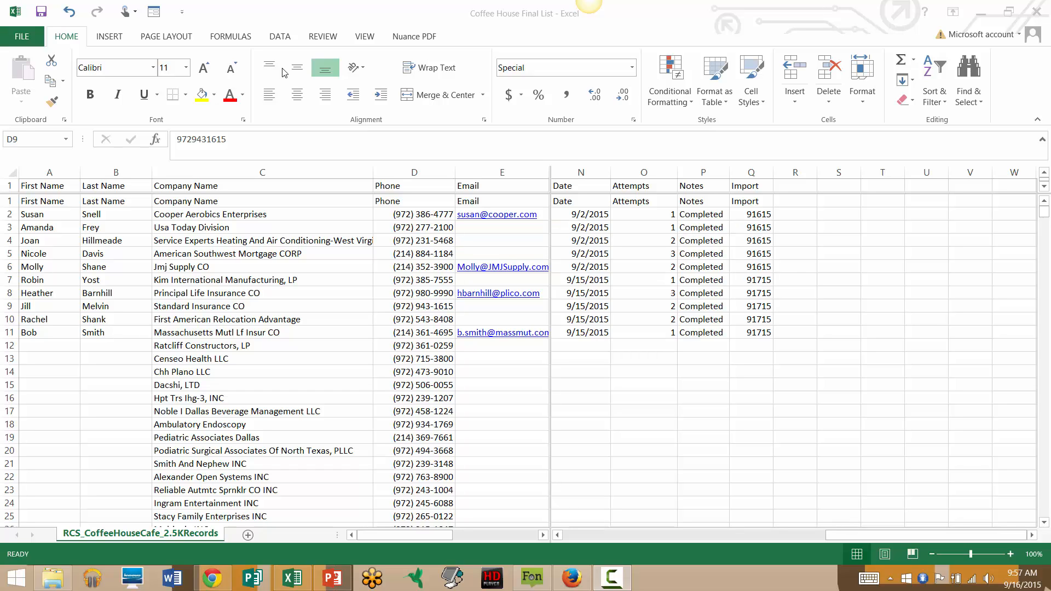
Step: Save a copy of the workbook to the Desktop as "Coffee House Import 091715"
left_click(21, 40)
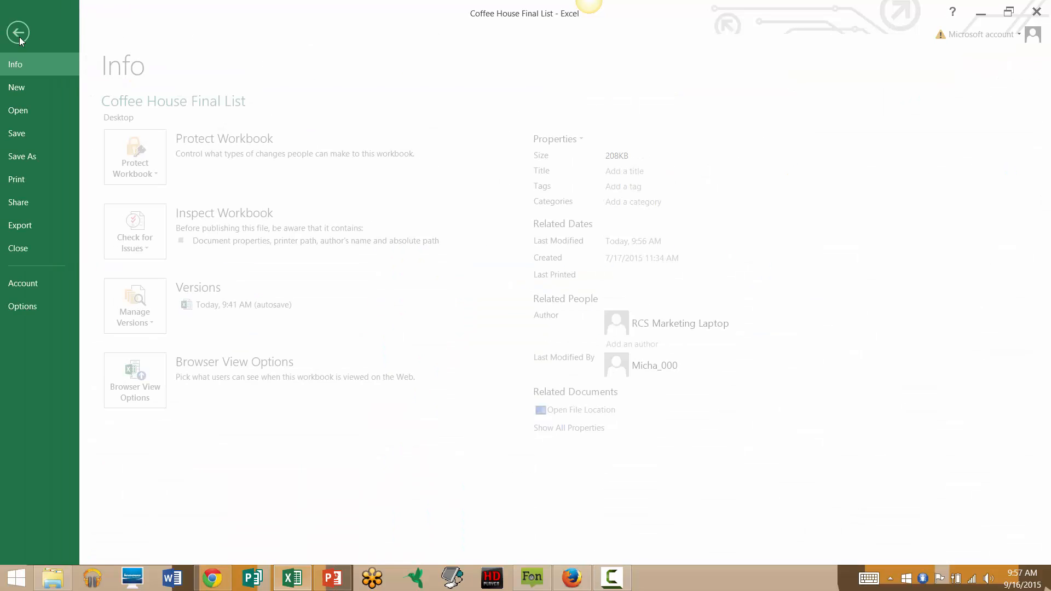
left_click(30, 158)
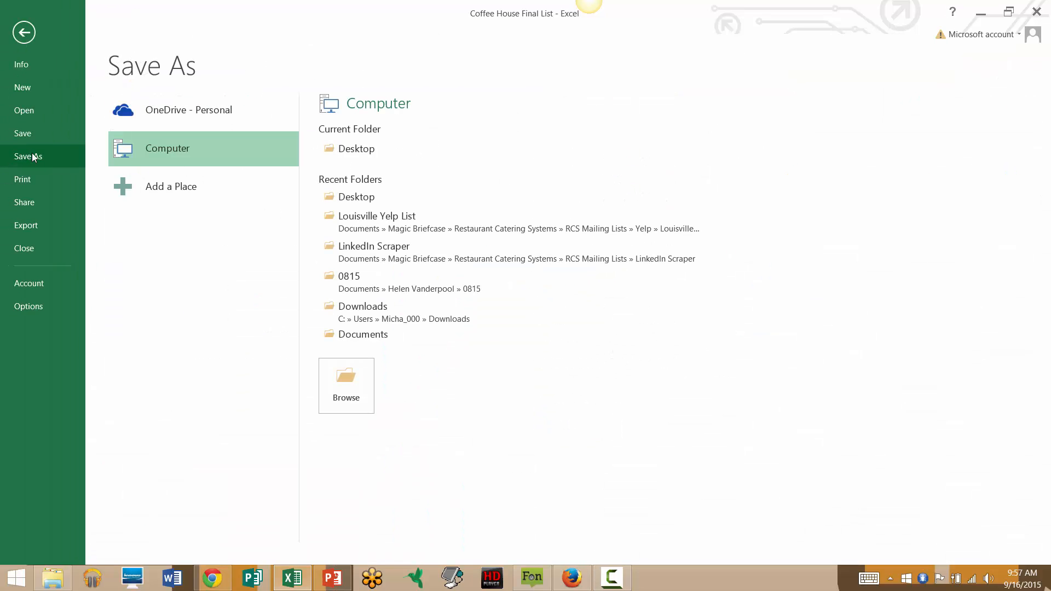
left_click(360, 156)
left_click(192, 141)
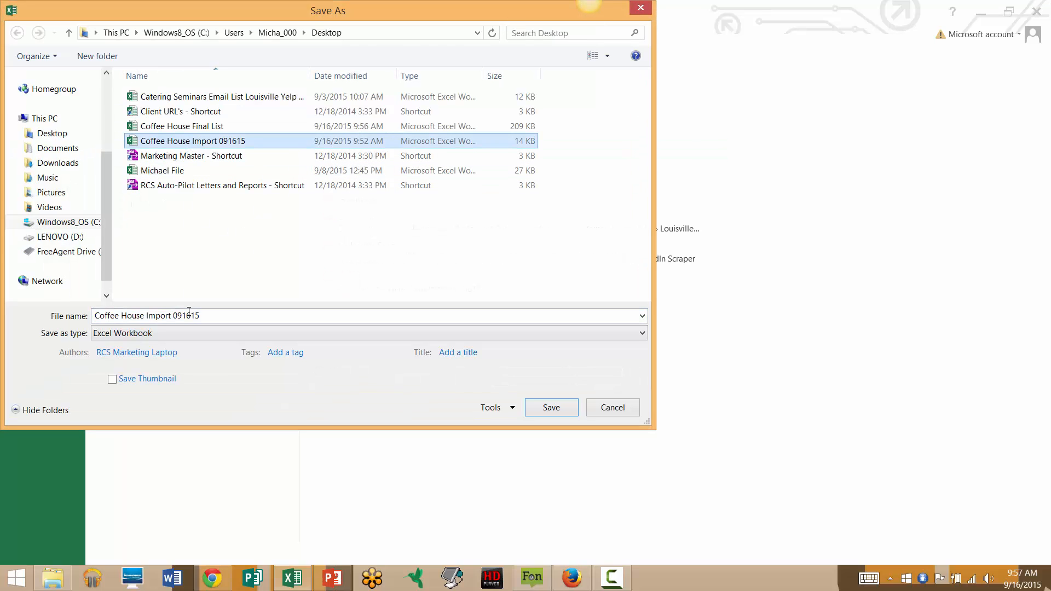
left_click(194, 315)
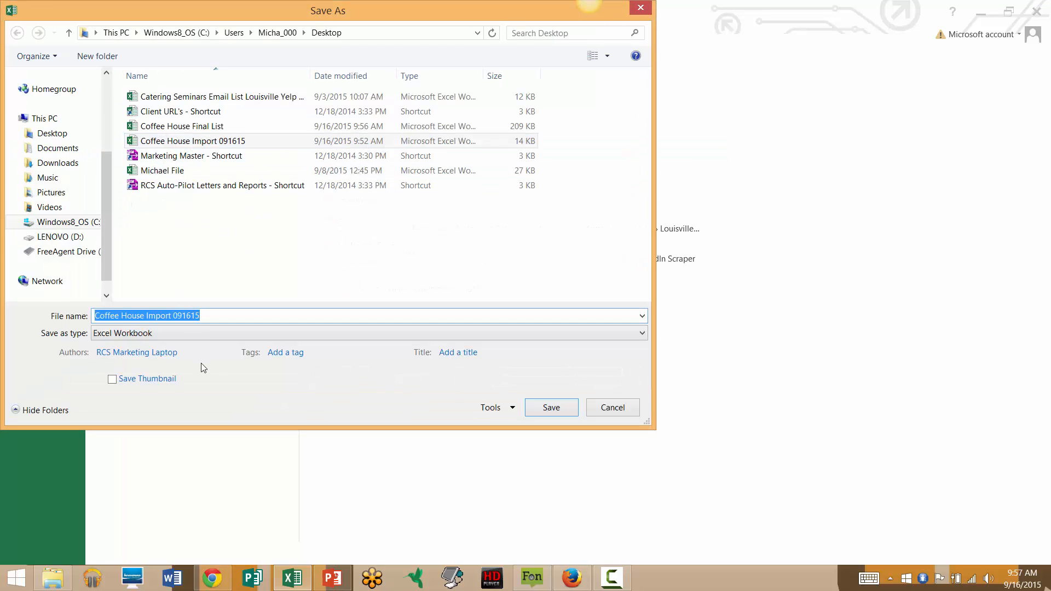
key("End")
key("Left")
key("Left")
key("BackSpace")
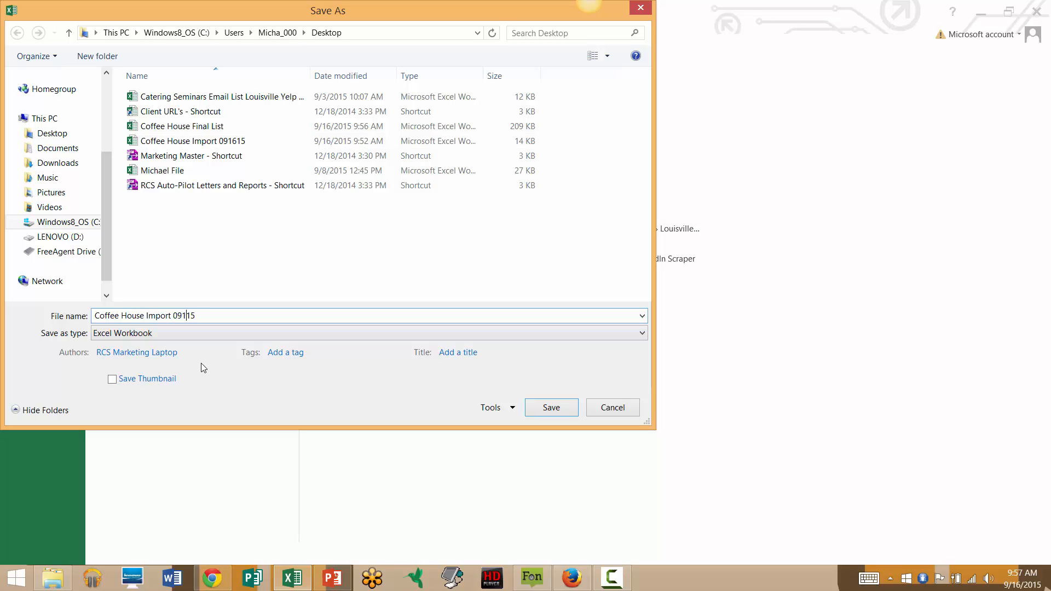
type("7")
left_click(562, 408)
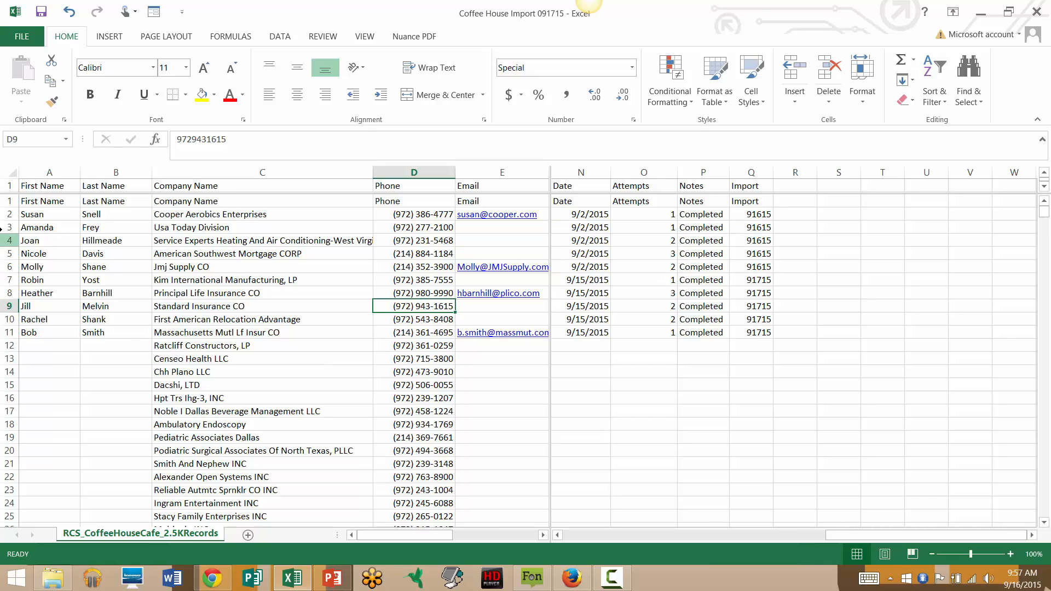
Step: Delete rows 2 to 6, the contacts marked with import date 91615
left_click_drag(7, 214, 6, 266)
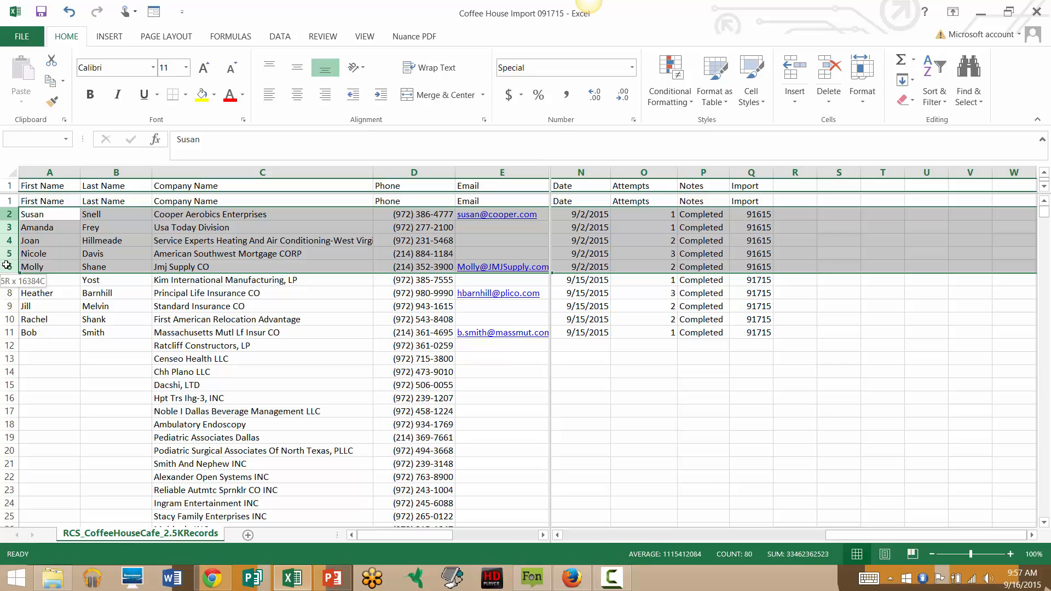
right_click(8, 228)
left_click(42, 340)
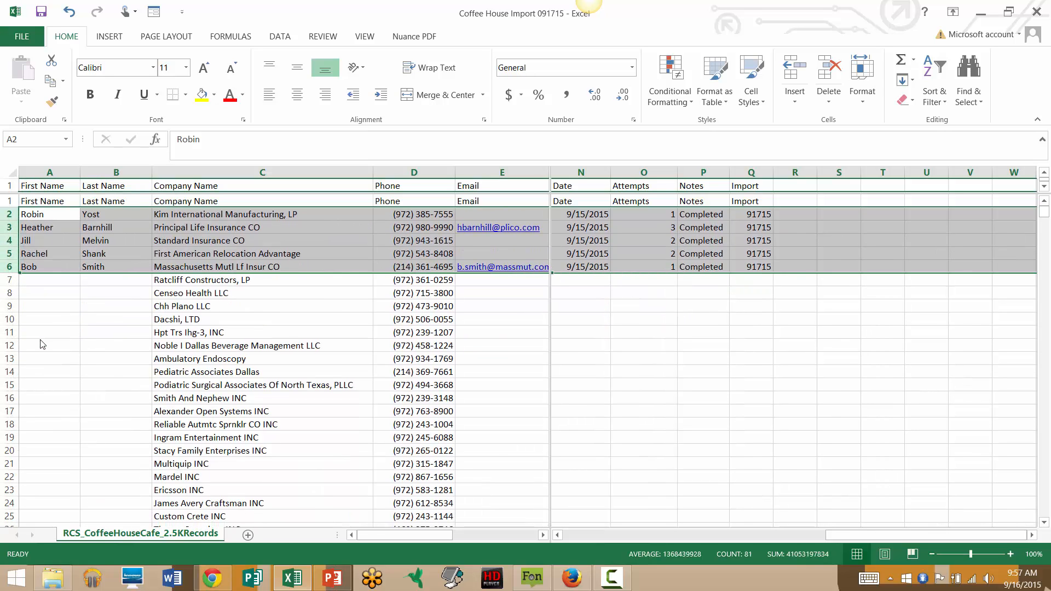
Step: Delete all rows from row 7 down past the end of the list, keeping only the contacts marked 91715
left_click_drag(9, 280, 61, 588)
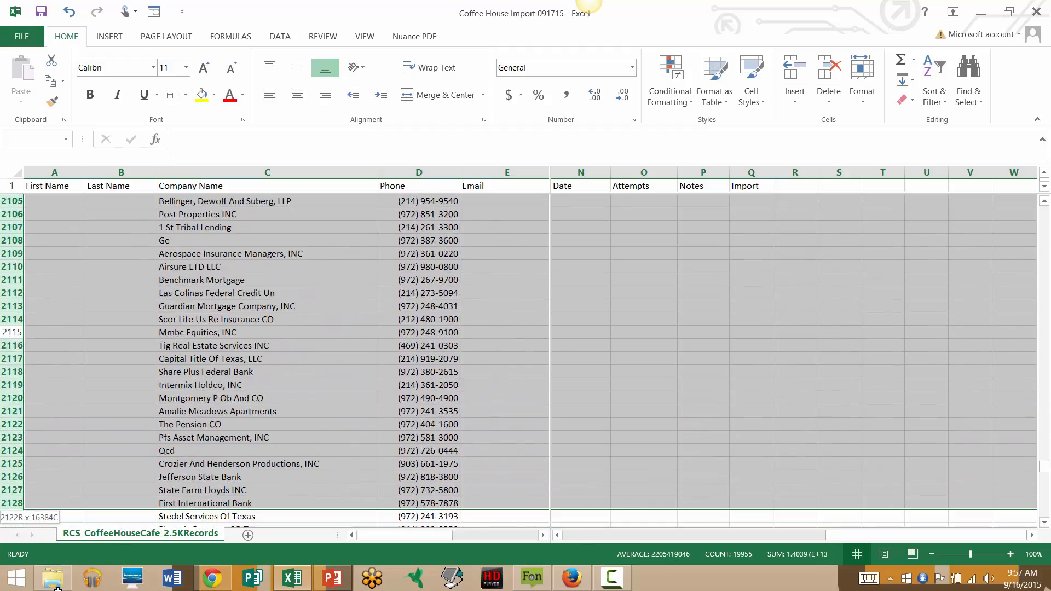
left_click_drag(60, 587, 10, 421)
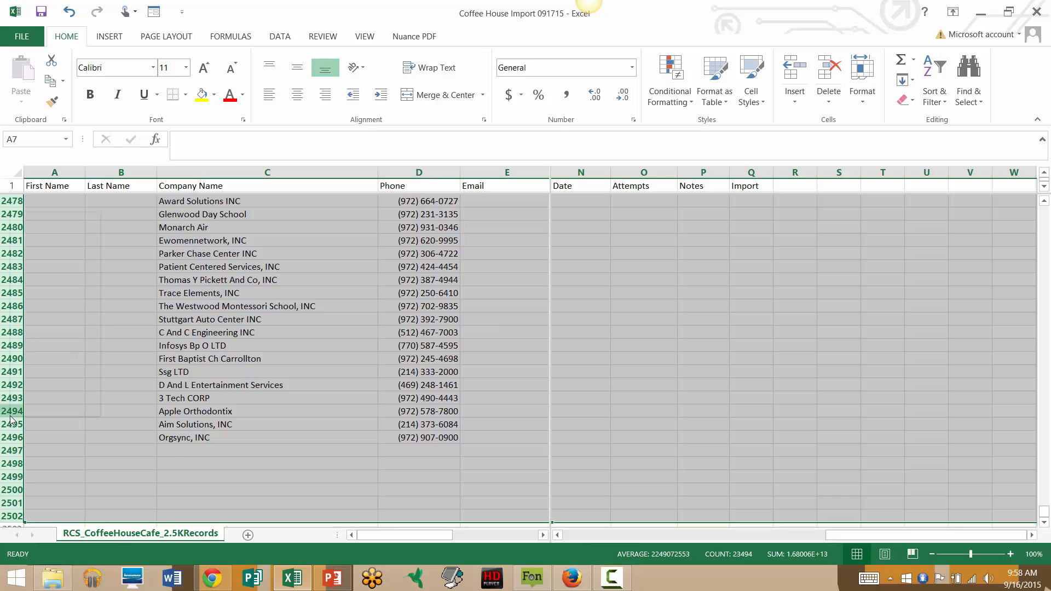
right_click(10, 420)
left_click(41, 323)
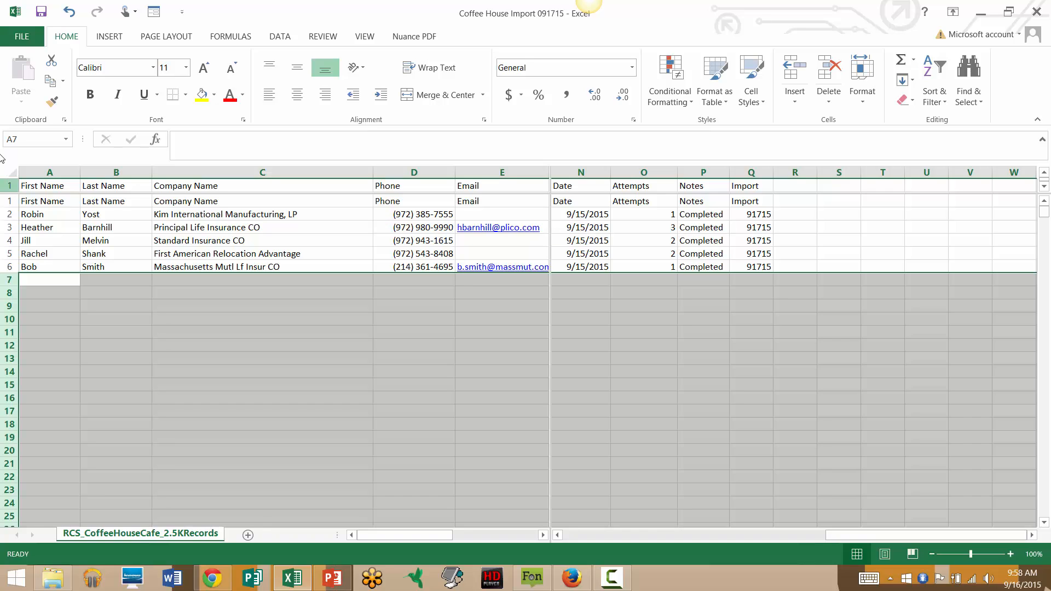
Step: Save the trimmed import workbook and close it
left_click(42, 13)
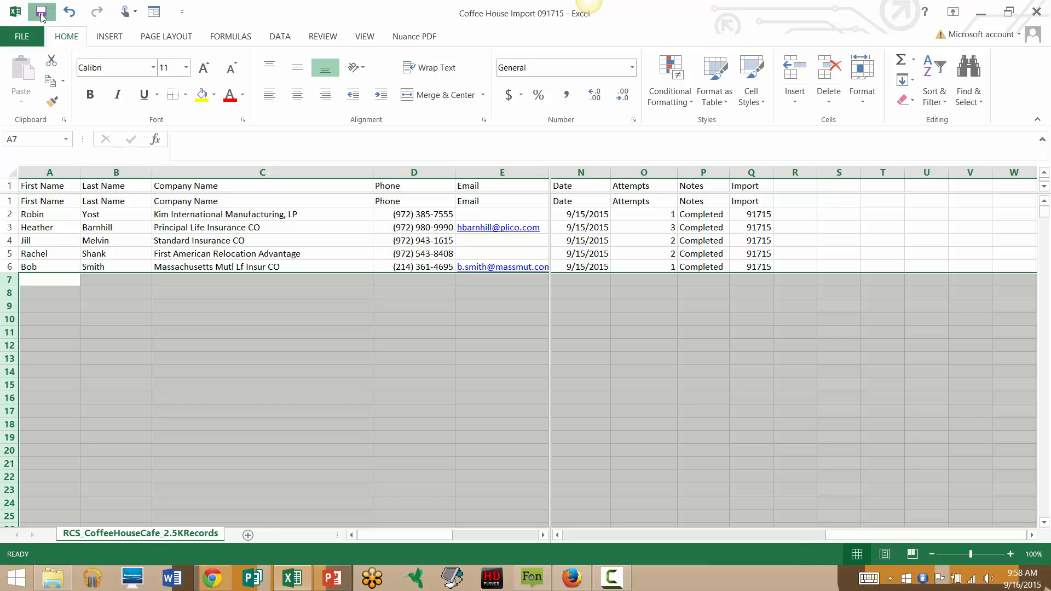
left_click(1036, 12)
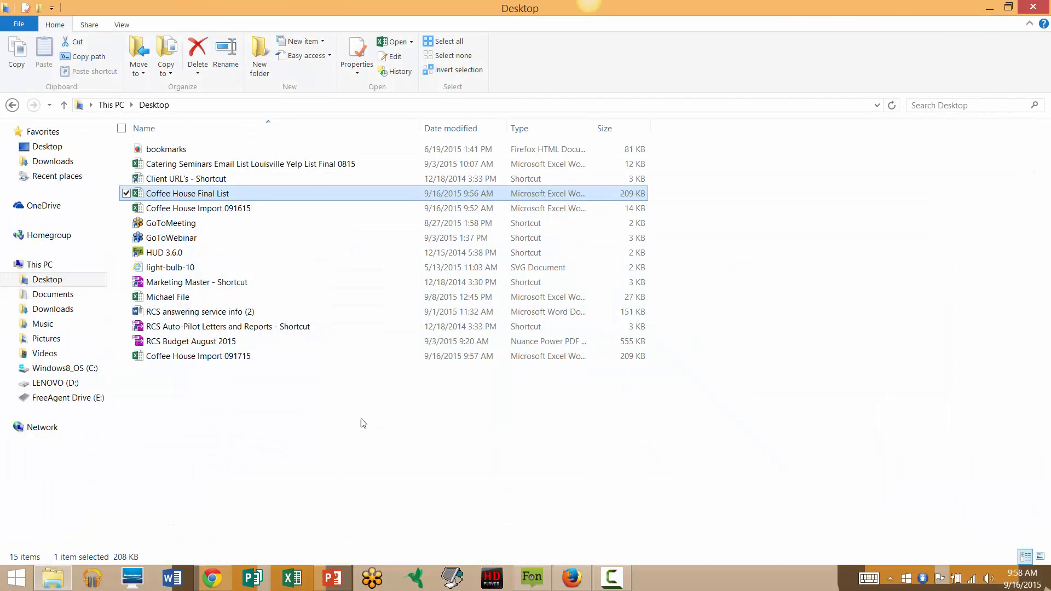
Step: Switch to the RCS CRM in Chrome, choose "Coffee House Import 091715" as the customer import file, and proceed to matching its columns
left_click(212, 578)
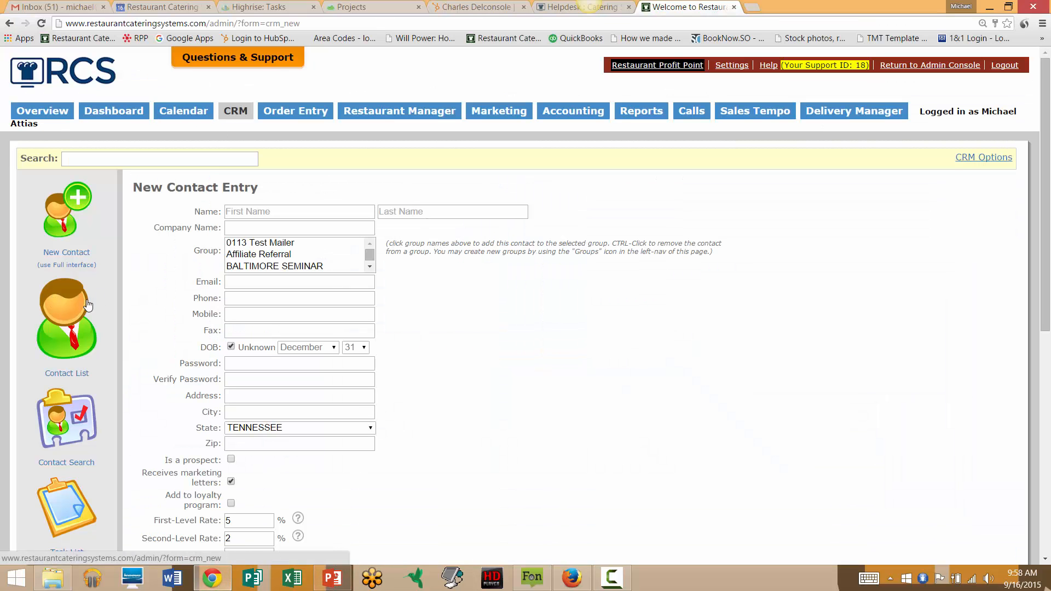
scroll(16, 369, "down", 8)
left_click(67, 460)
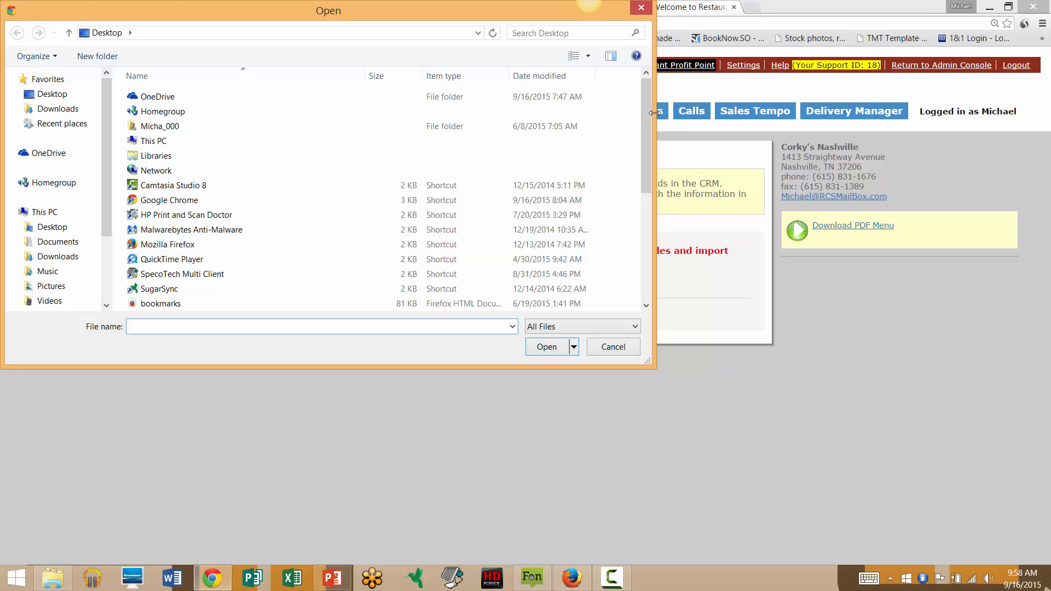
scroll(230, 236, "down", 5)
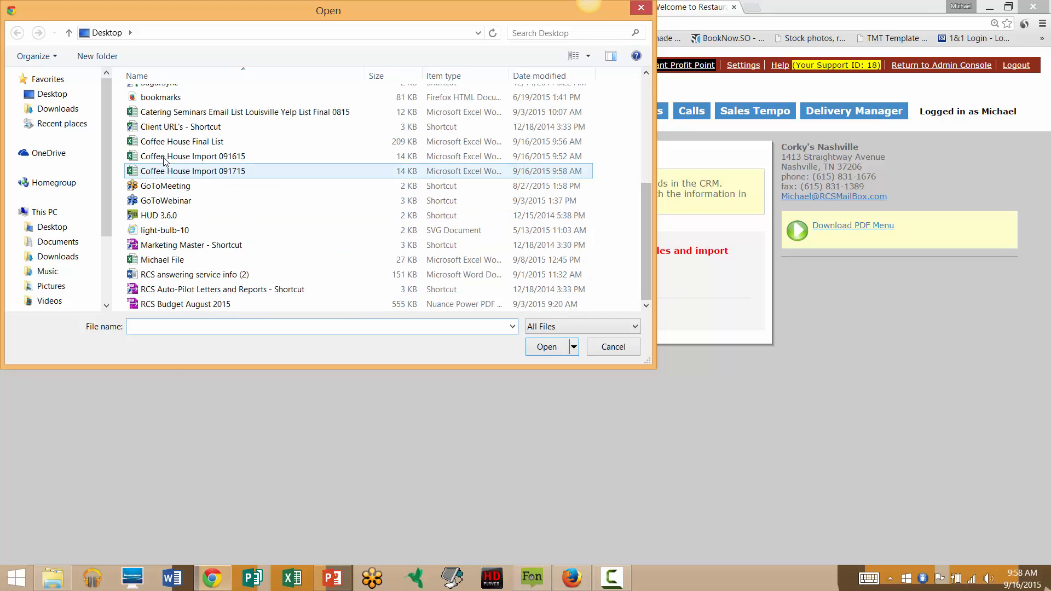
left_click(200, 173)
left_click(546, 351)
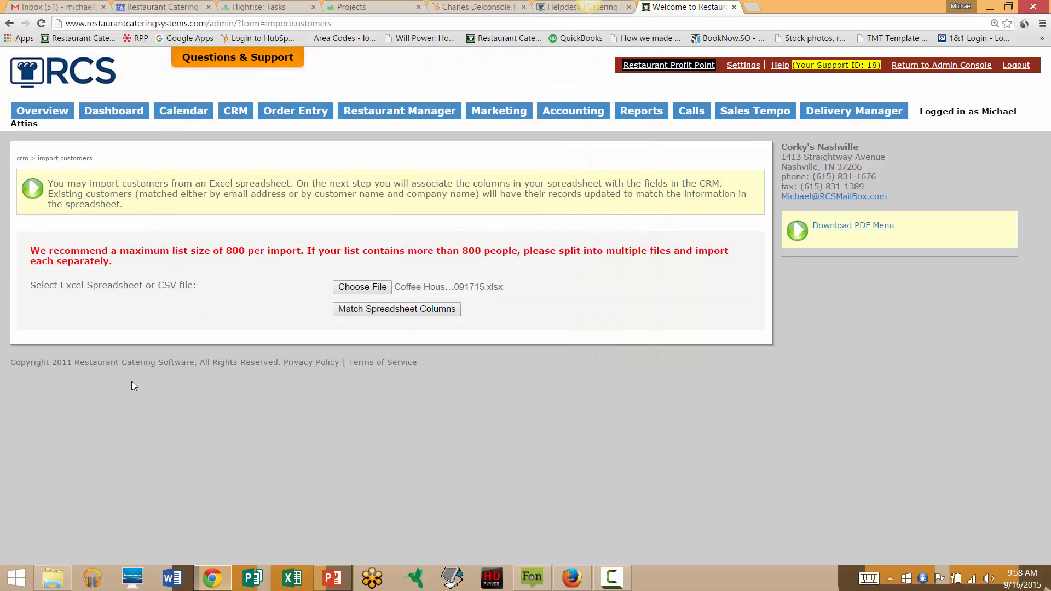
left_click(364, 309)
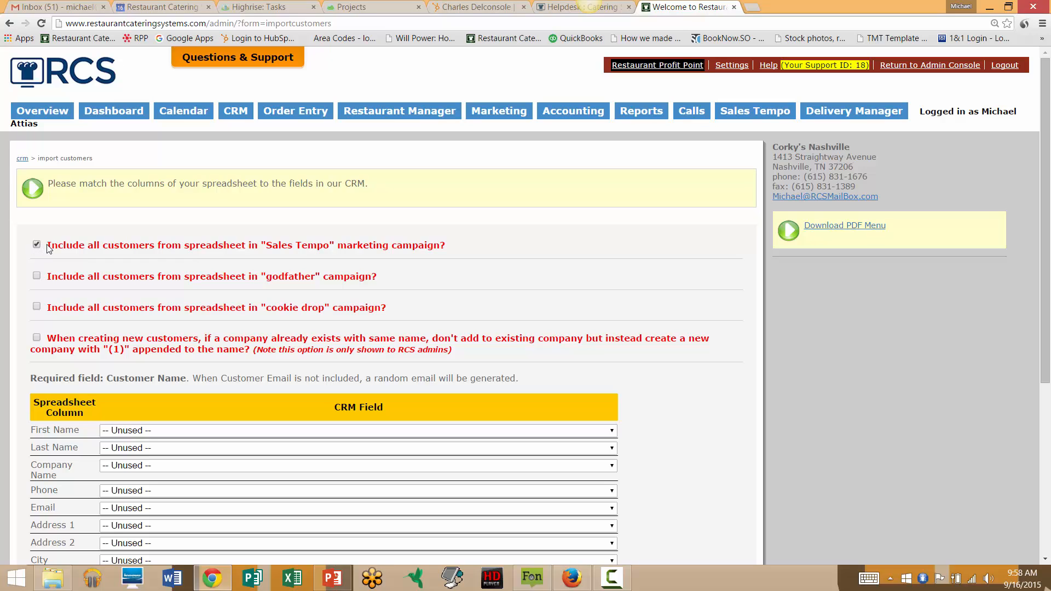
Step: Review the "Sales Tempo" marketing campaign option and the other import options above the column mapping
left_click_drag(80, 248, 274, 252)
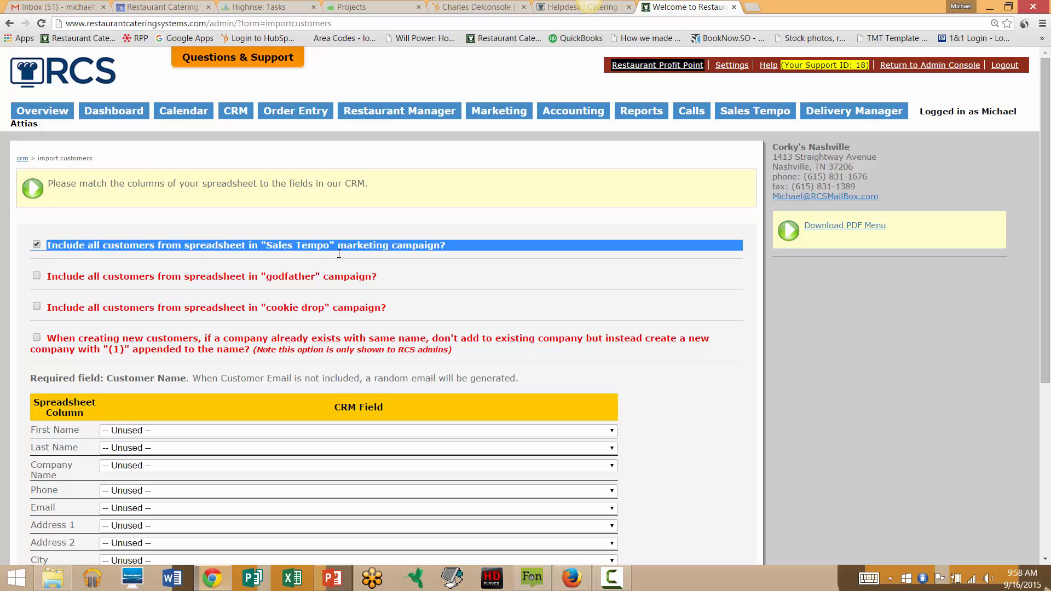
left_click_drag(339, 253, 454, 245)
left_click(456, 250)
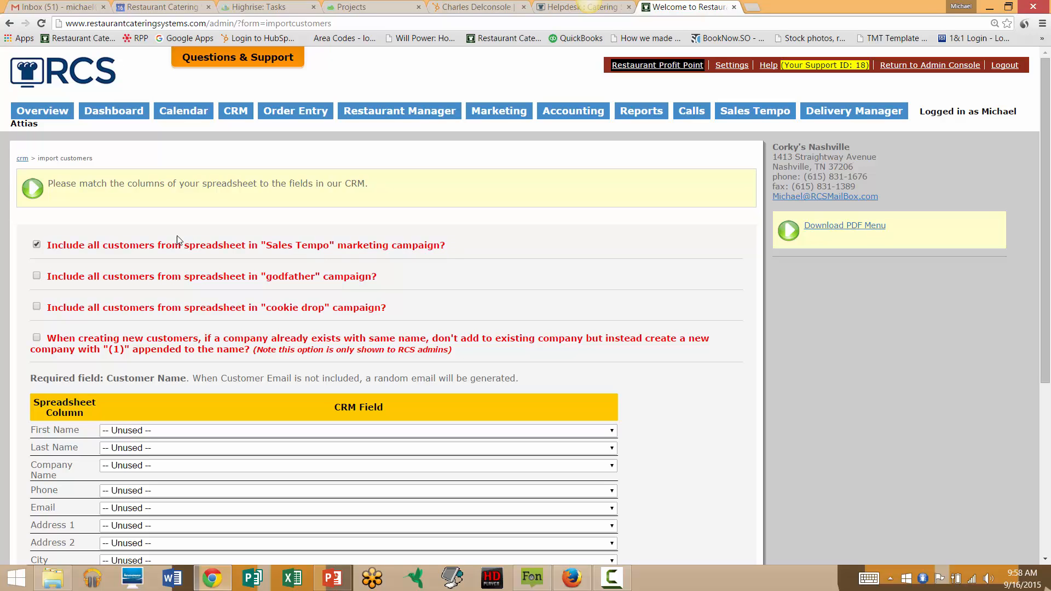
scroll(106, 240, "down", 1)
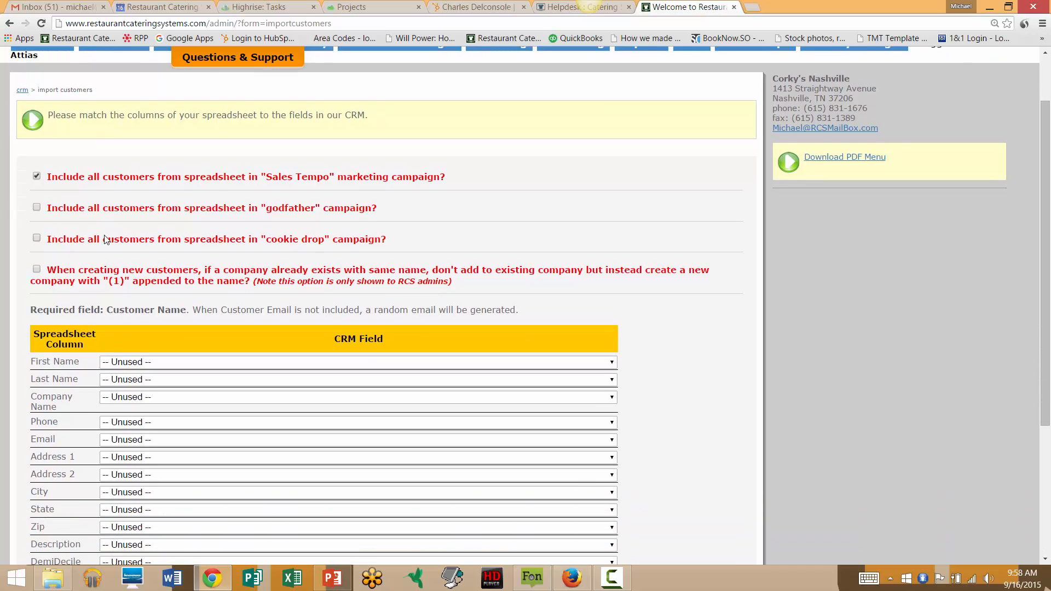
scroll(106, 239, "down", 1)
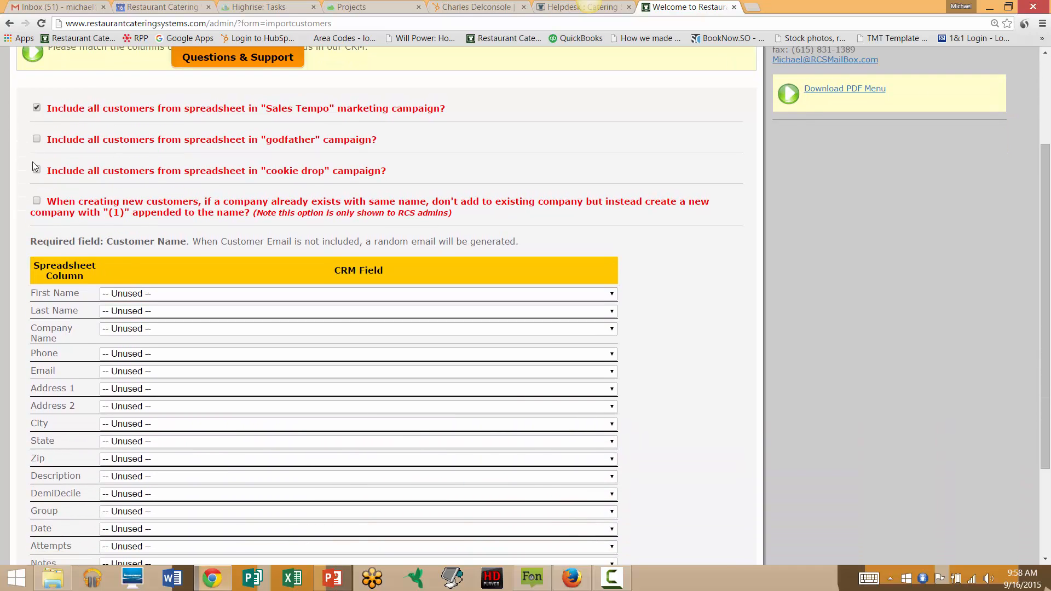
Step: Map the First Name, Last Name and Company Name spreadsheet columns to the CRM fields of the same names
scroll(106, 230, "down", 2)
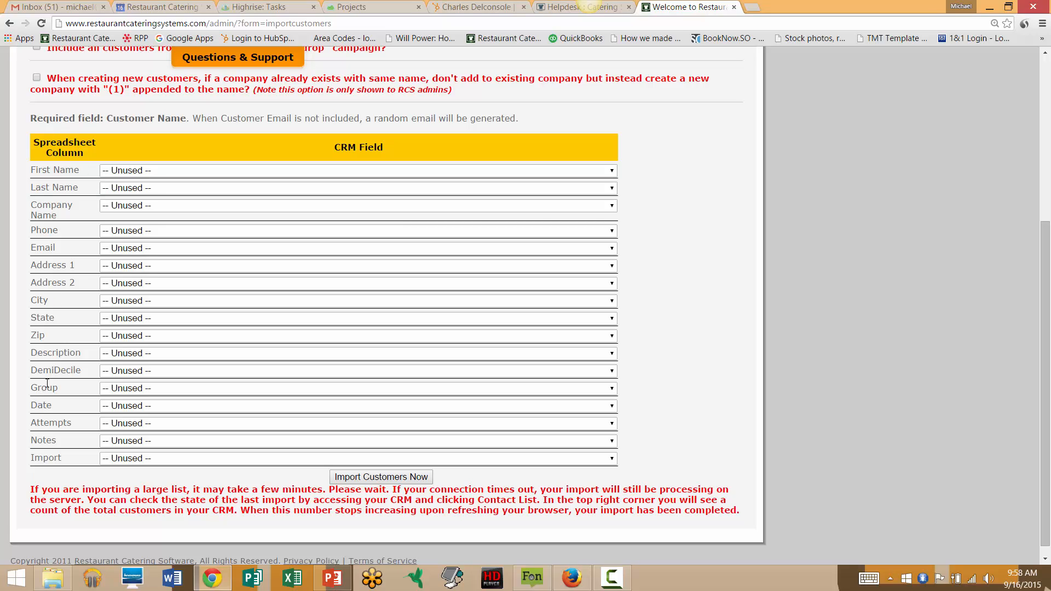
left_click(141, 171)
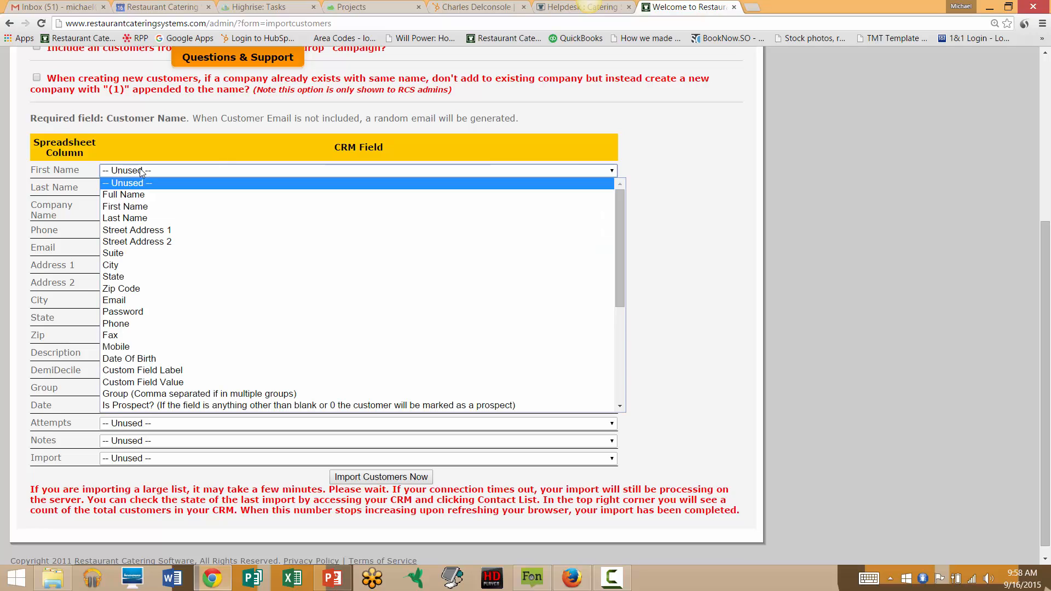
left_click(136, 206)
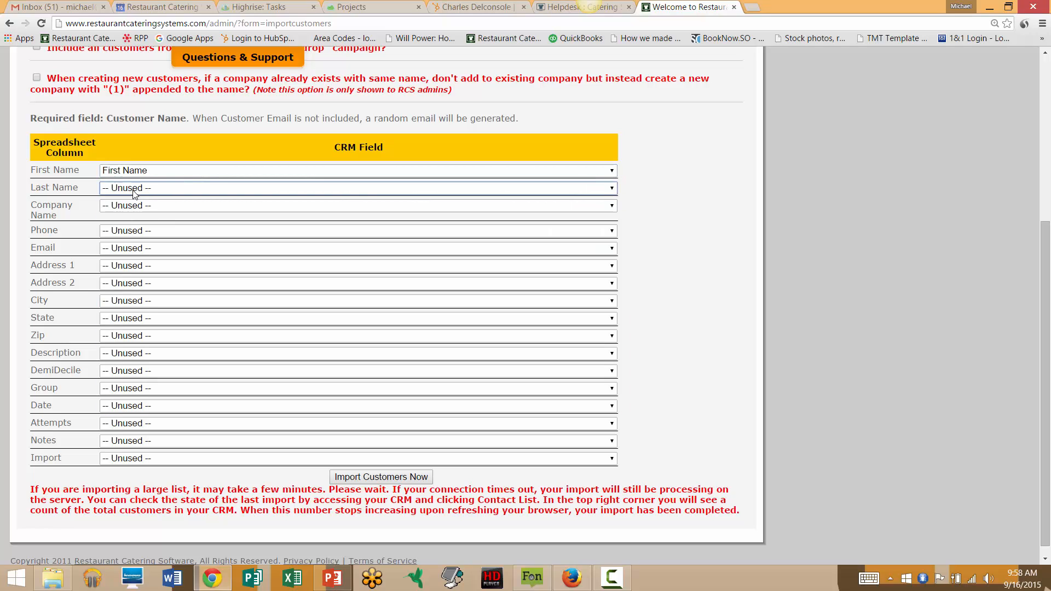
left_click(133, 192)
left_click(131, 236)
left_click(129, 206)
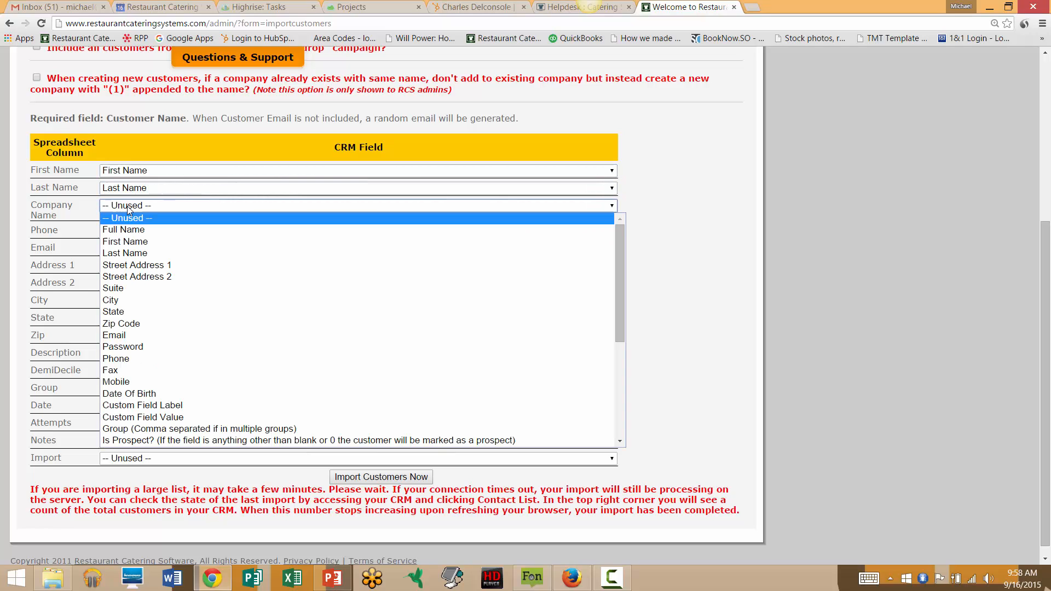
scroll(119, 336, "down", 5)
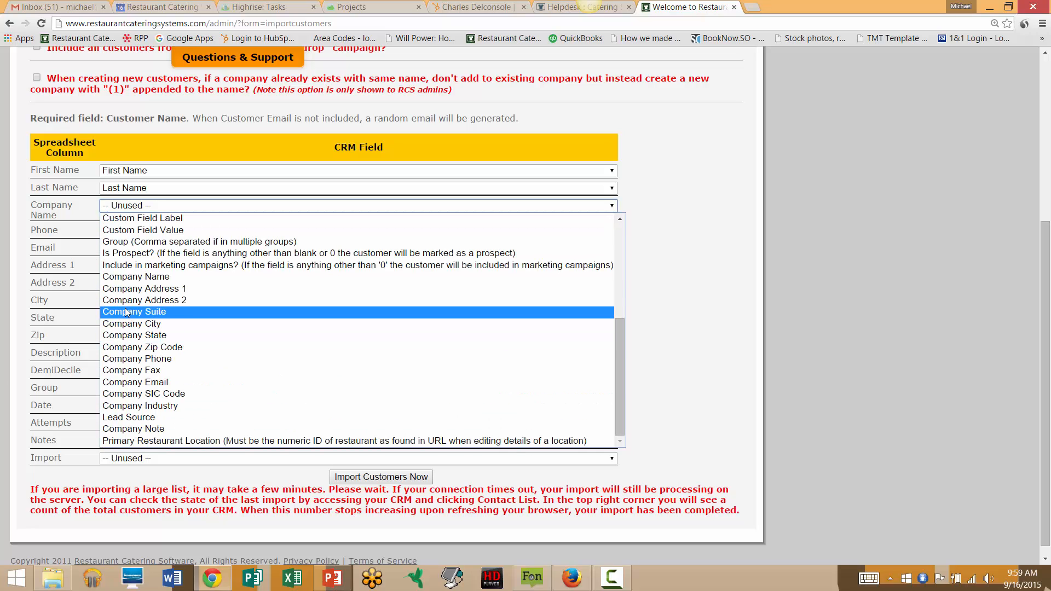
left_click(123, 276)
Step: Map Phone to Phone, Email to Email, Address 1 to Street Address 1, and Address 2 to Street Address 2
left_click(115, 229)
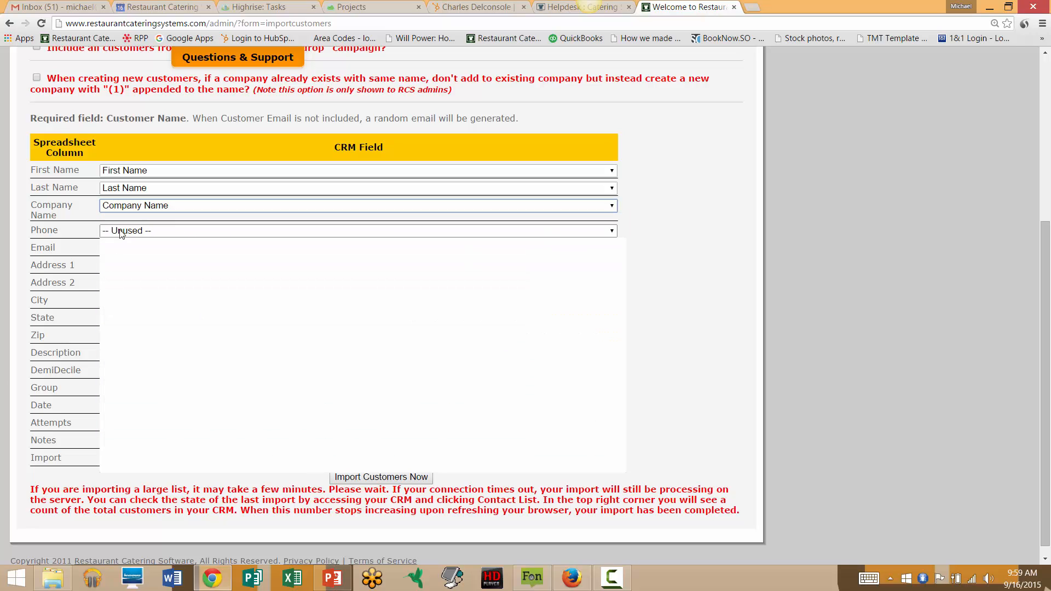
left_click(122, 384)
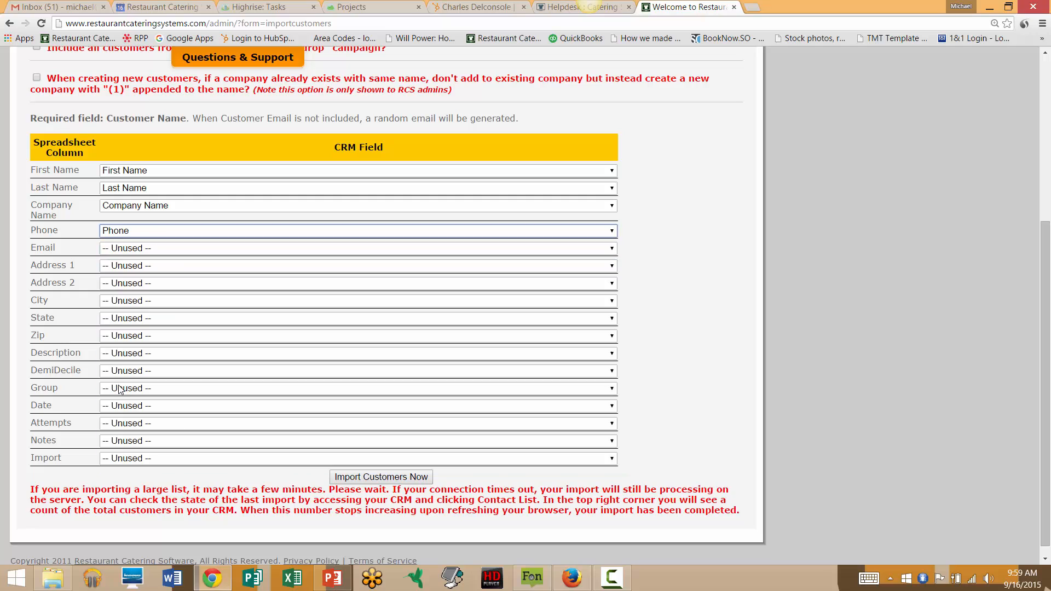
left_click(130, 249)
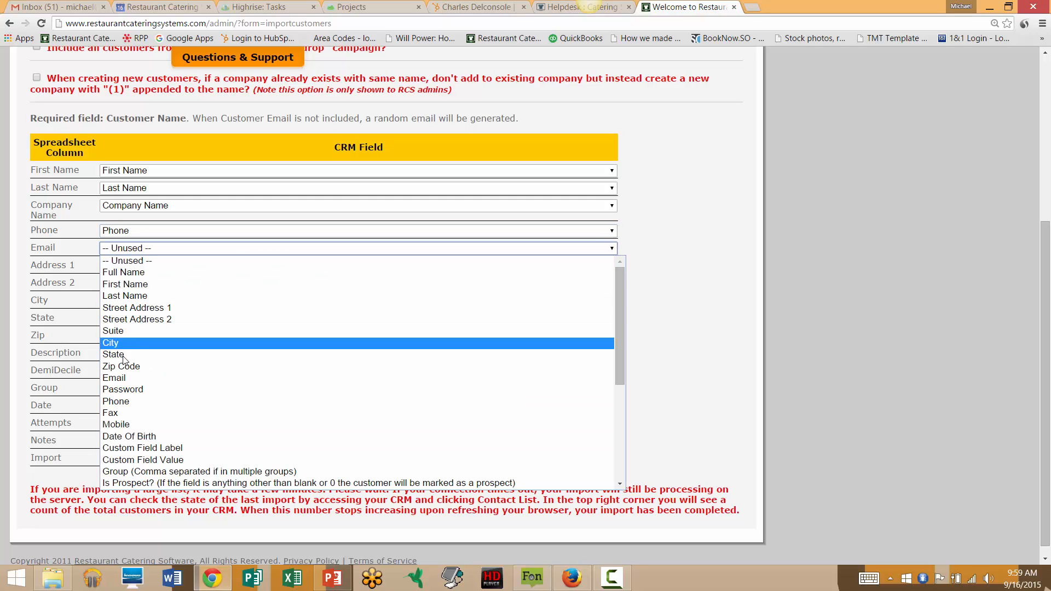
left_click(114, 378)
left_click(120, 266)
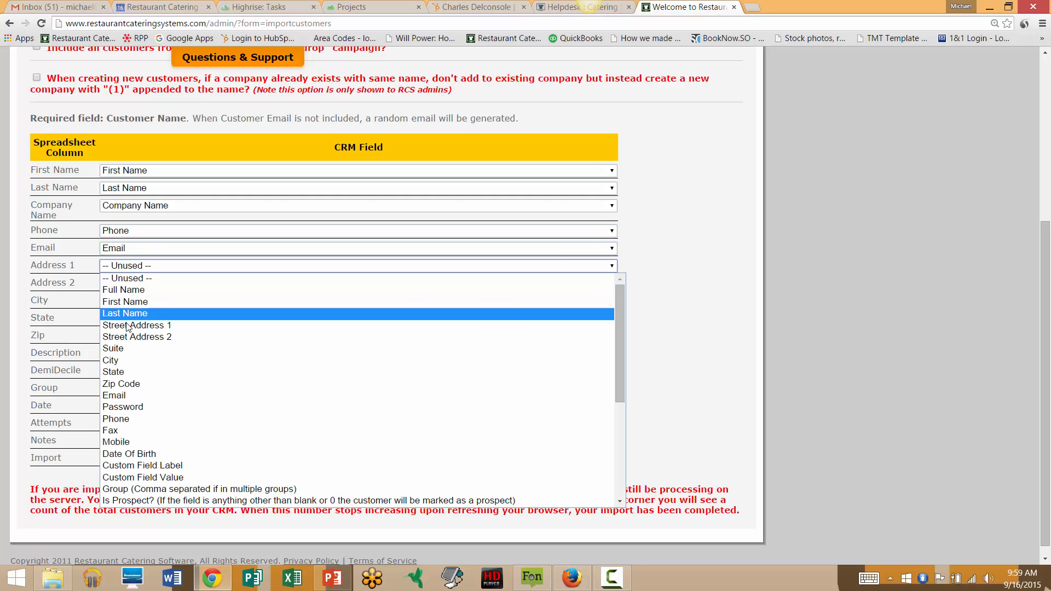
left_click(123, 325)
left_click(121, 283)
left_click(129, 355)
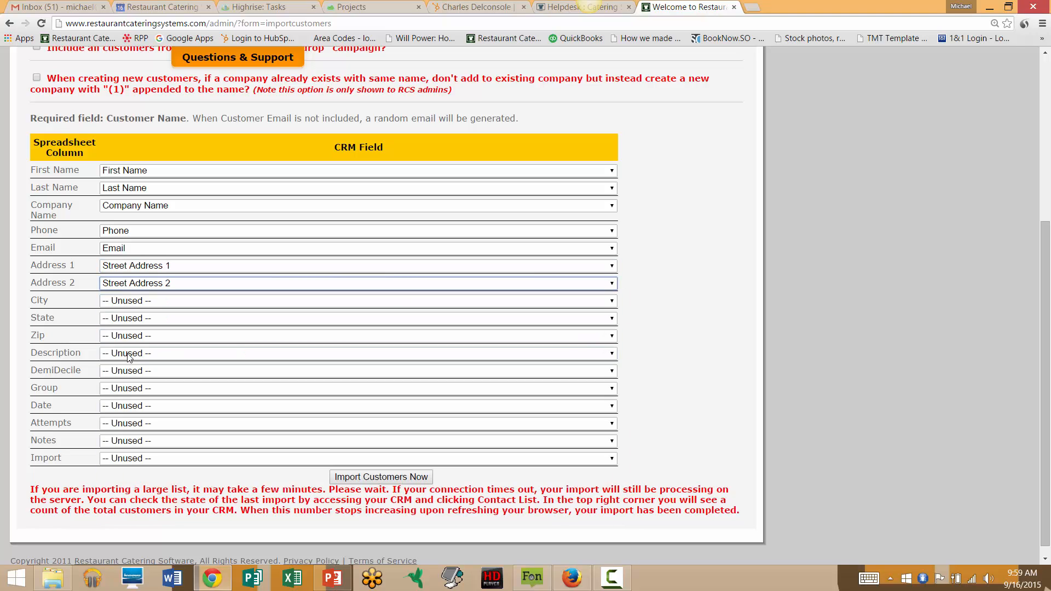
Step: Map the City, State and Zip spreadsheet columns to the CRM fields City, State and Zip Code
left_click(123, 302)
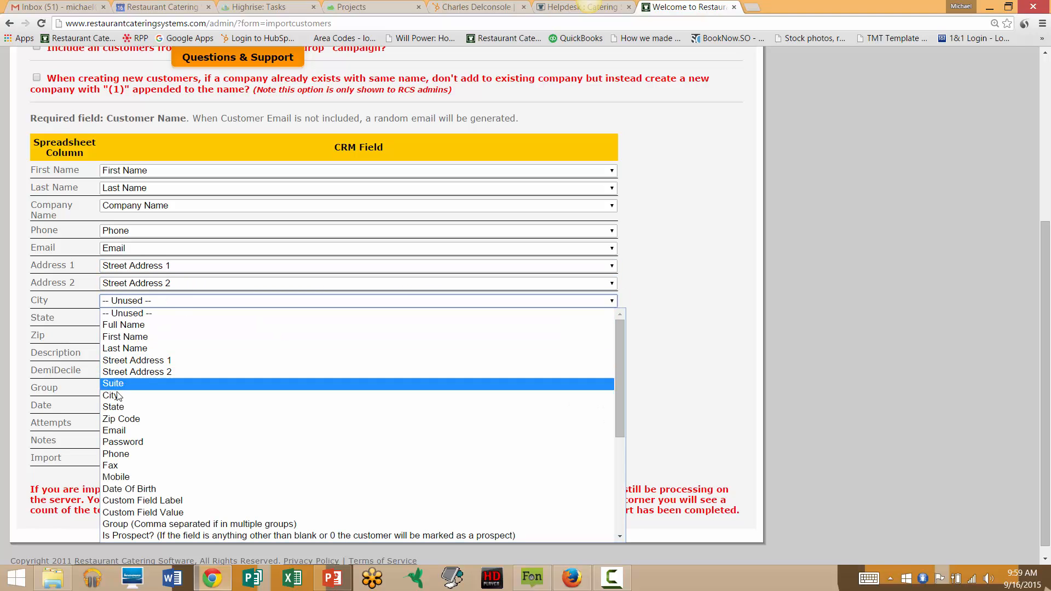
left_click(119, 395)
left_click(120, 318)
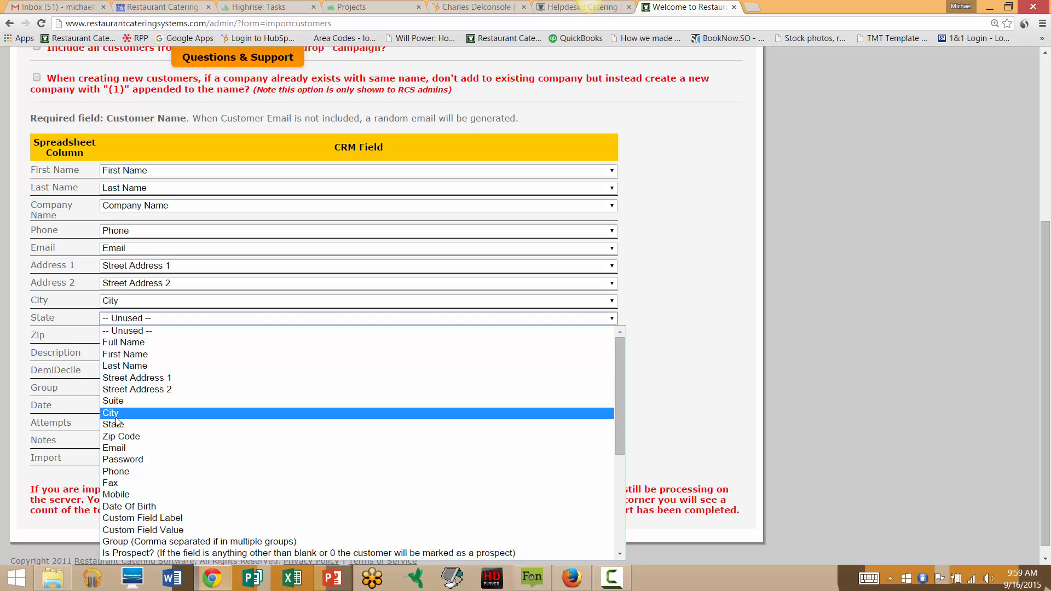
left_click(115, 425)
left_click(125, 335)
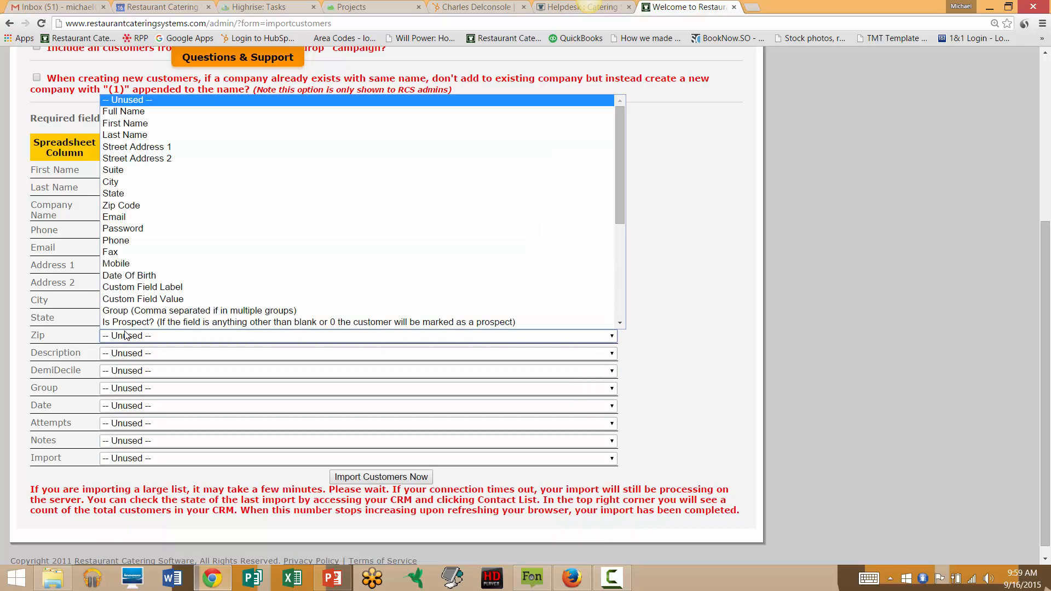
left_click(123, 206)
Step: Map the Group column to "Group (Comma separated if in multiple groups)" and leave Date unused
scroll(113, 291, "down", 1)
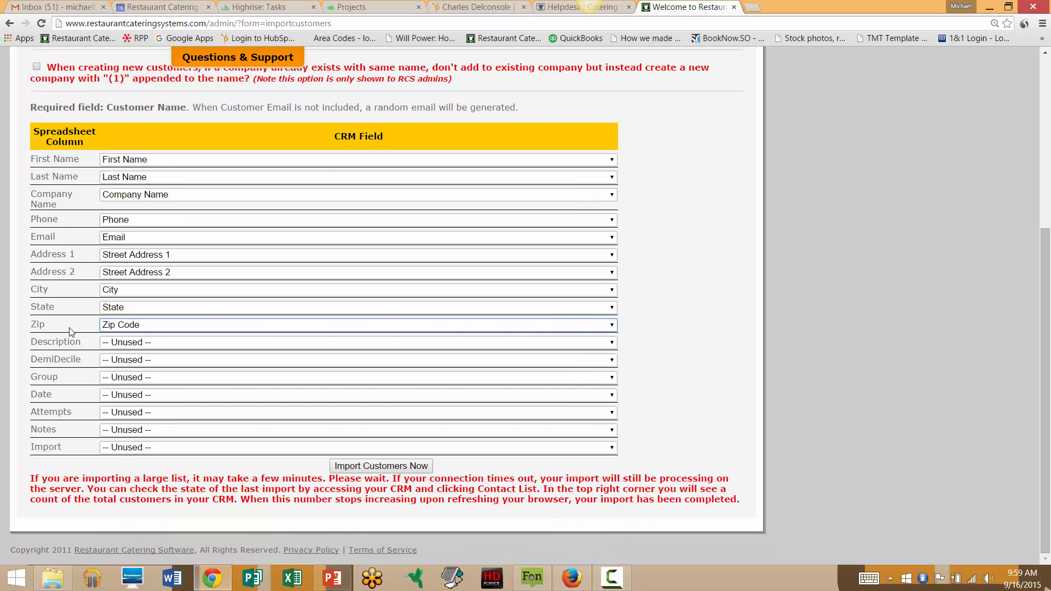
left_click(117, 378)
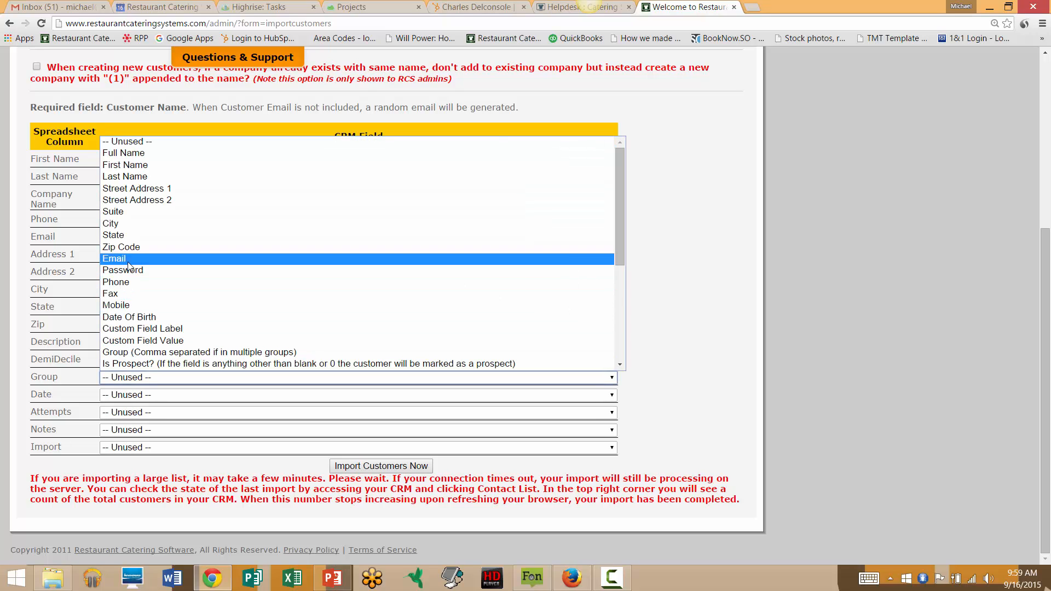
scroll(129, 260, "down", 5)
scroll(115, 269, "down", 1)
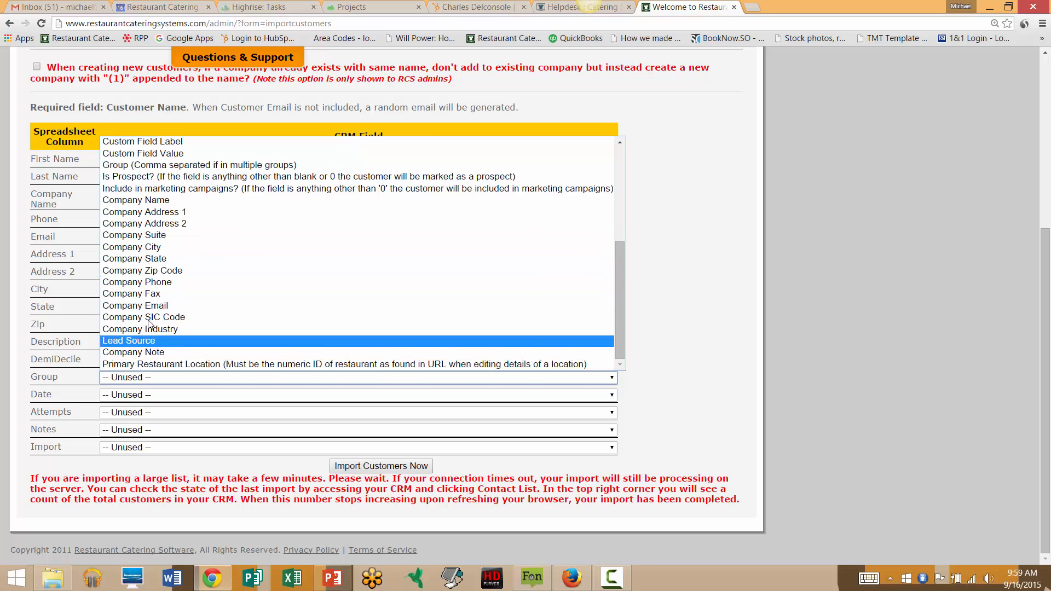
scroll(136, 229, "up", 3)
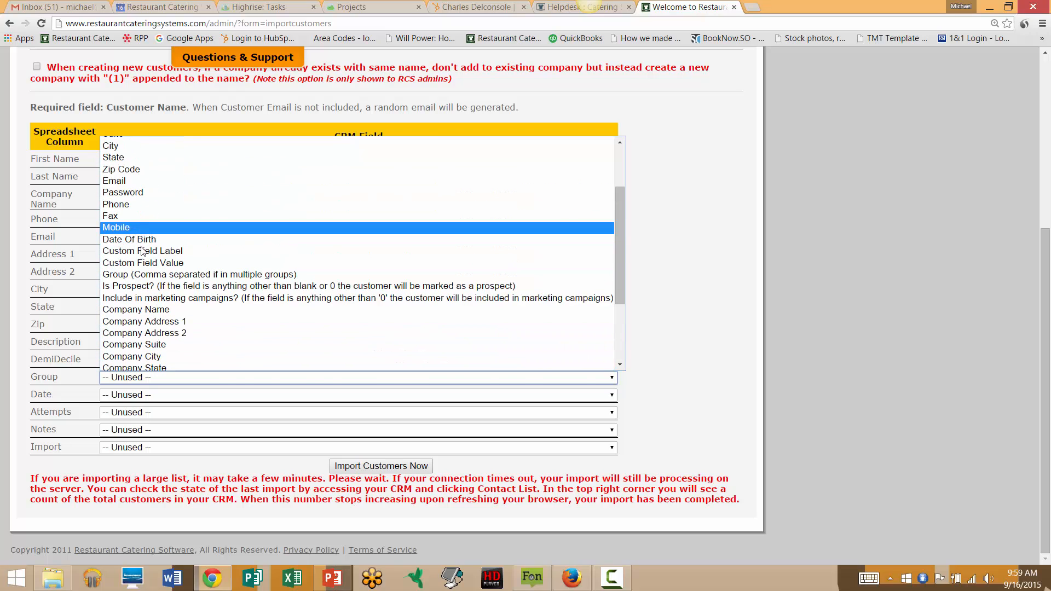
left_click(128, 275)
left_click(118, 396)
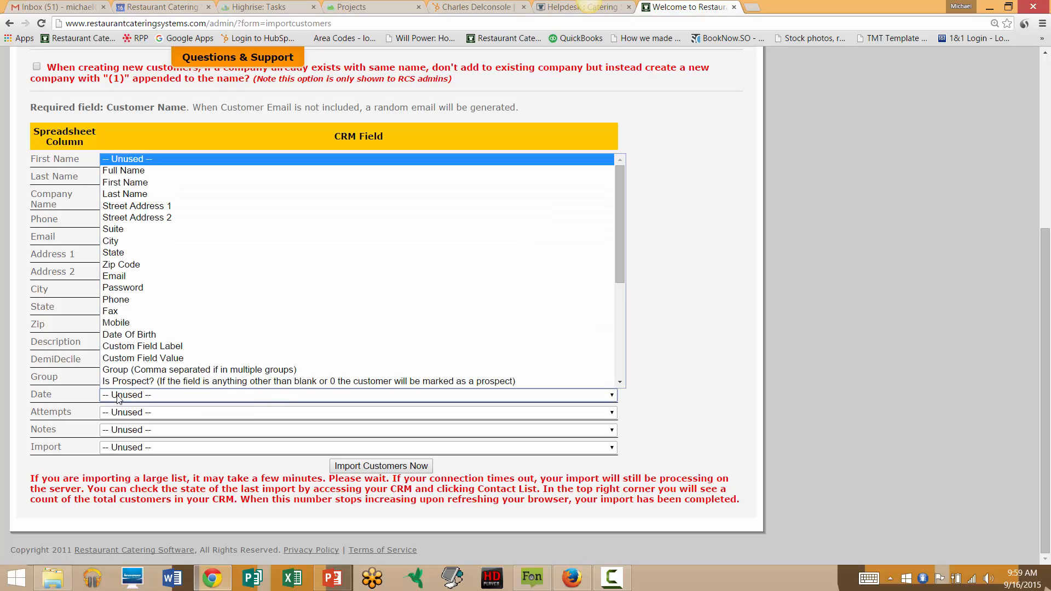
left_click(118, 398)
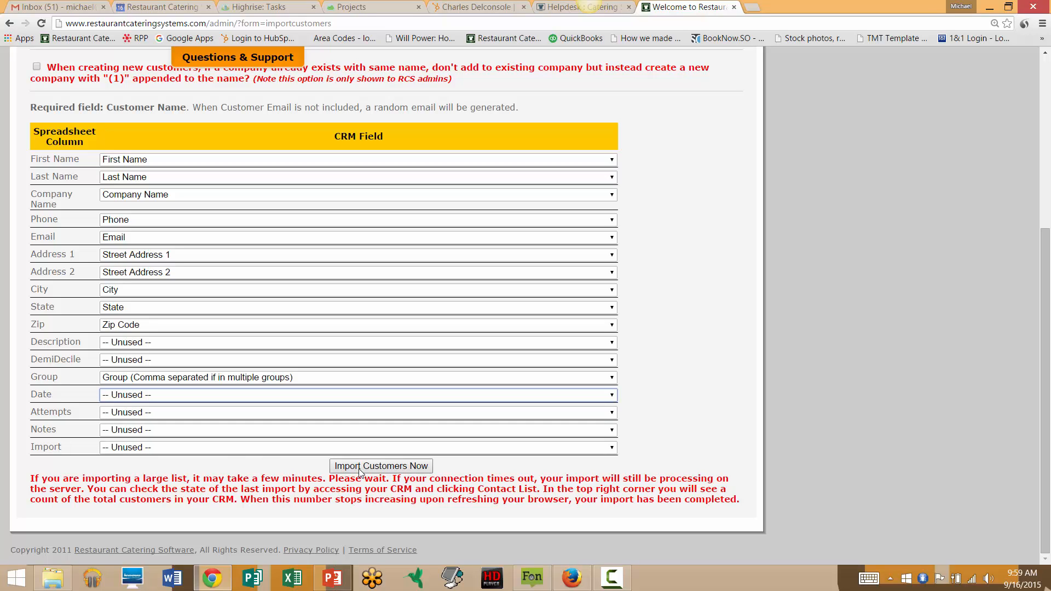
Step: Check the "Sales Tempo" marketing campaign option above the mapping and run the customer import
scroll(120, 316, "up", 5)
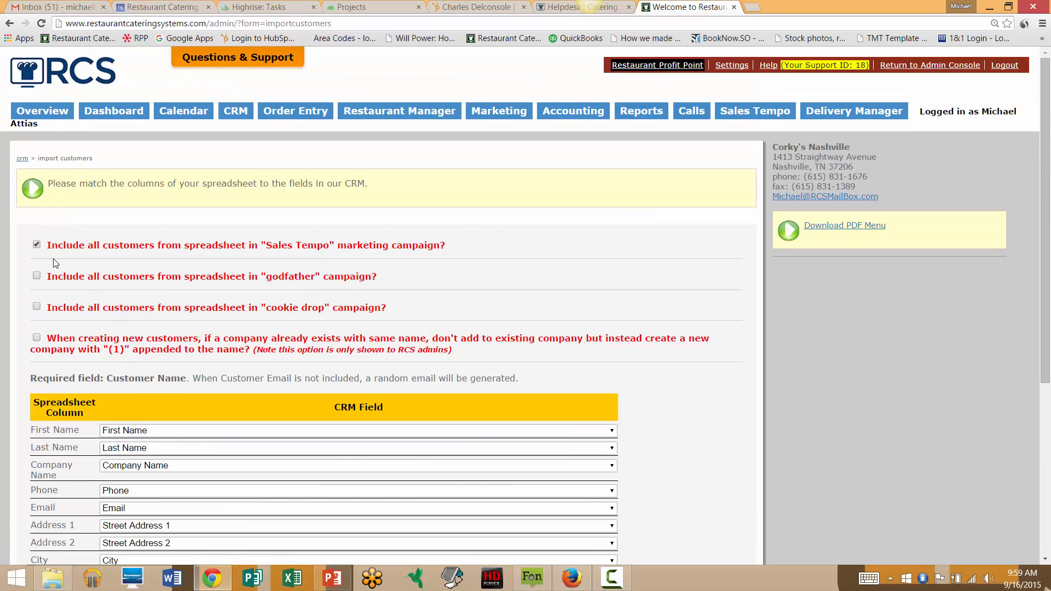
left_click_drag(48, 246, 446, 246)
left_click(450, 251)
scroll(279, 321, "down", 5)
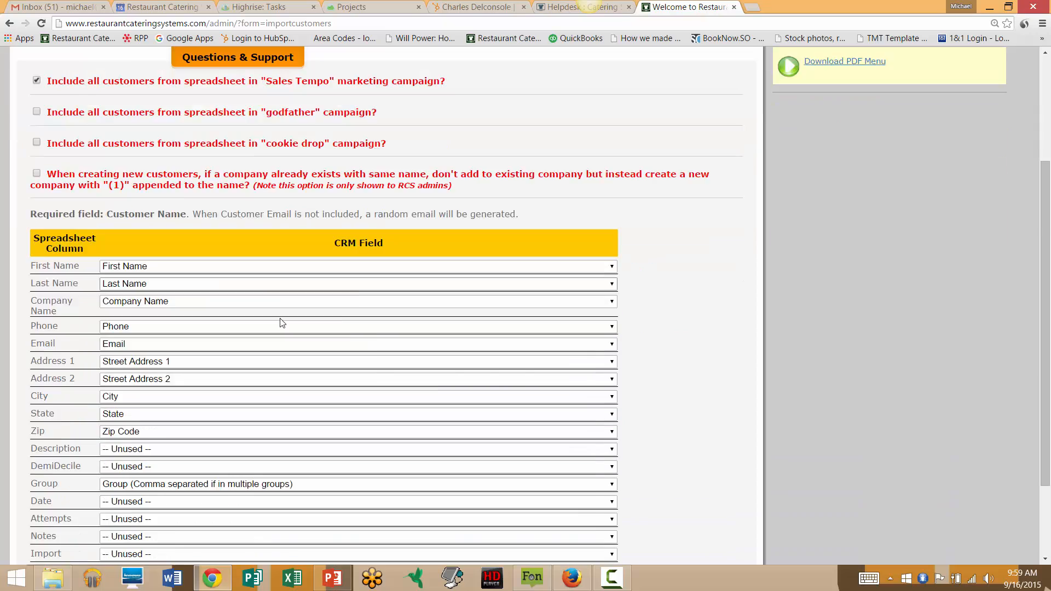
left_click(351, 467)
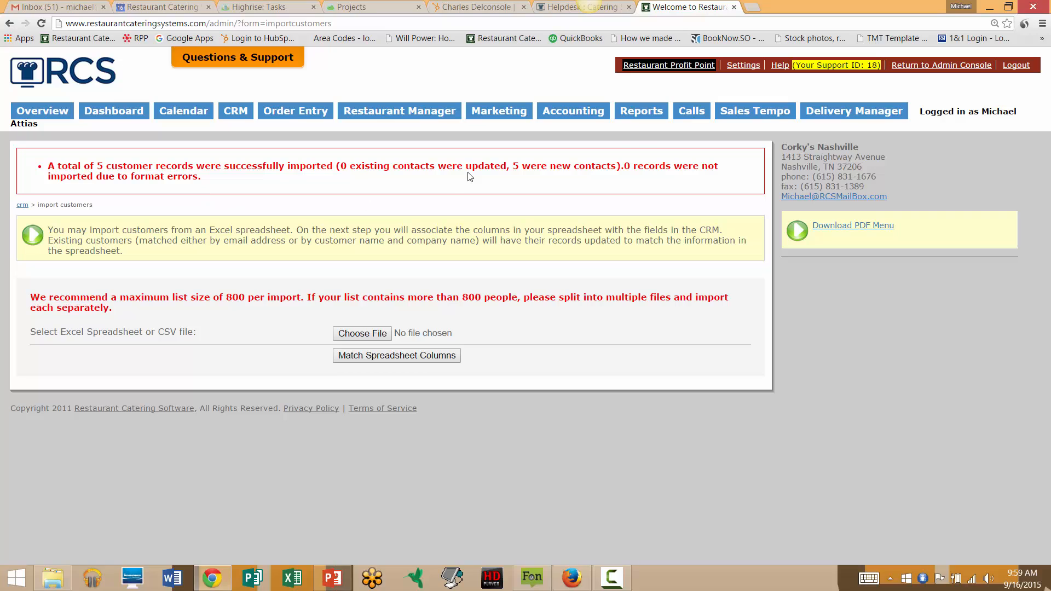
Step: Open the three part postcard campaign's recipients from the Sales Tempo settings and examine the newly added recipients
left_click(743, 113)
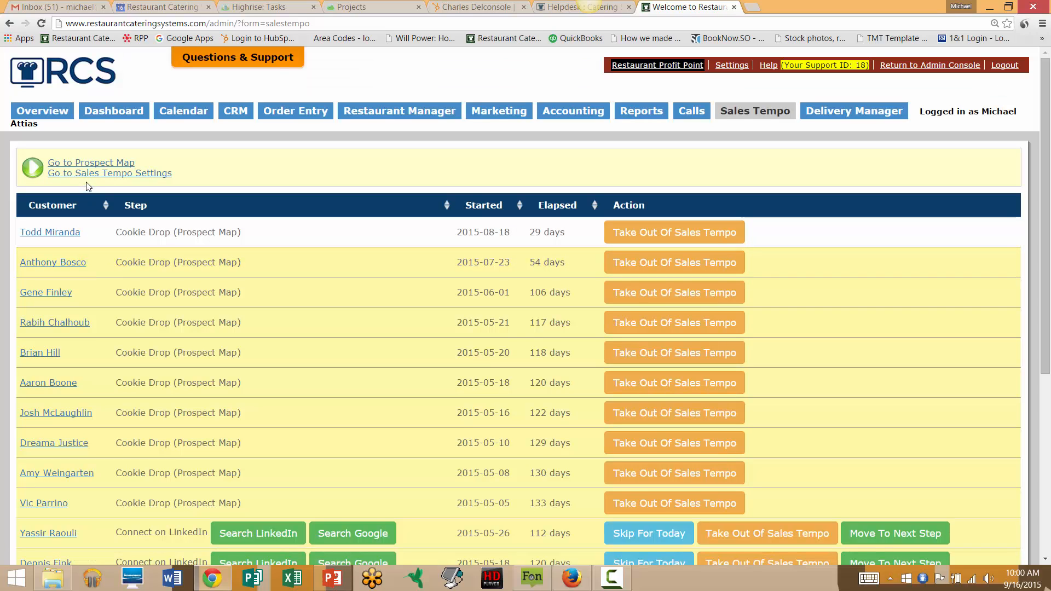
left_click(89, 176)
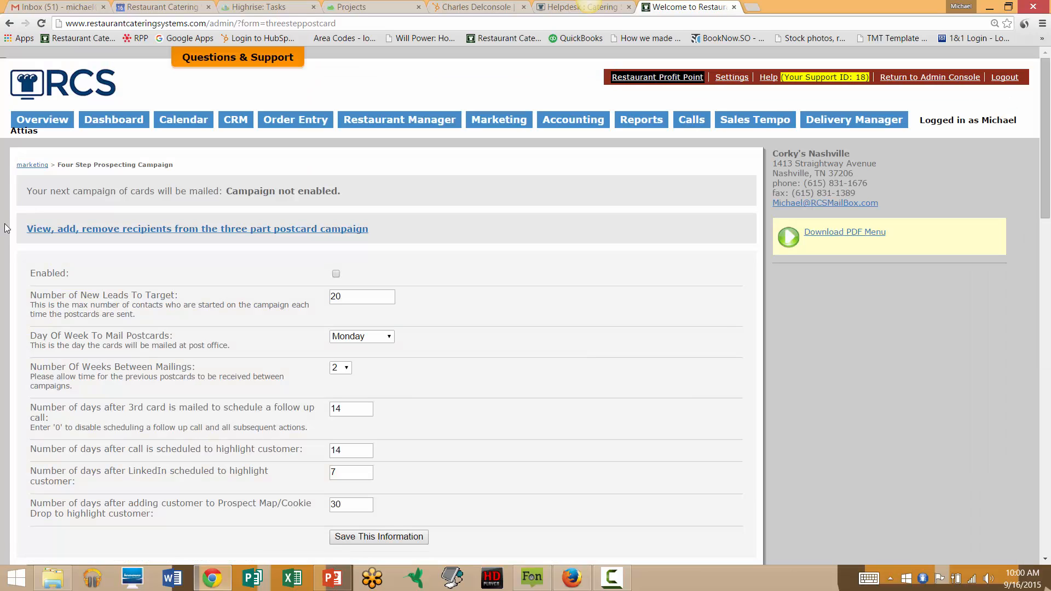
left_click(94, 230)
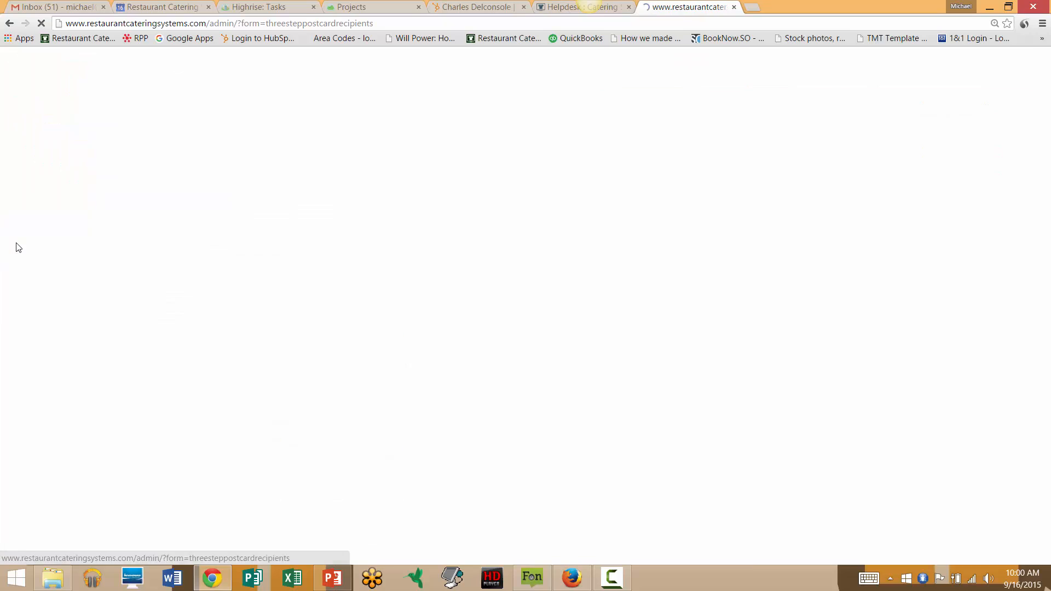
scroll(111, 248, "down", 5)
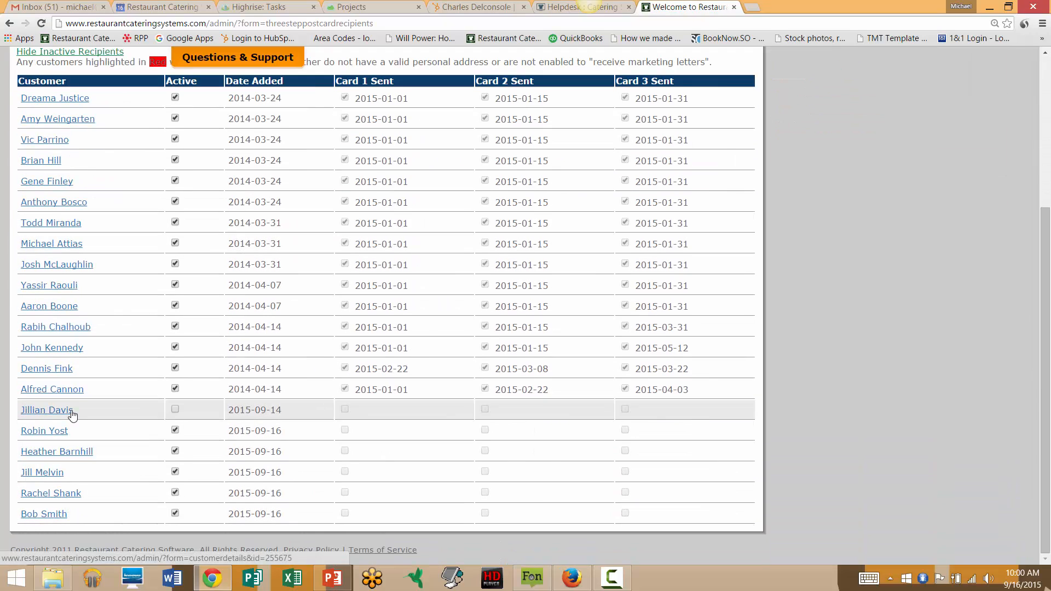
scroll(67, 431, "up", 4)
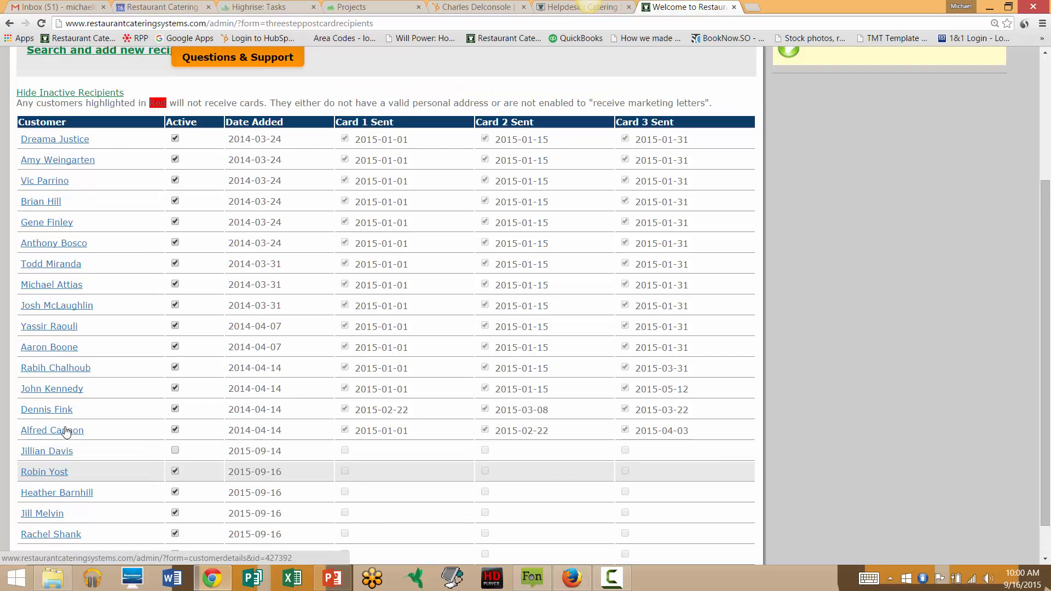
scroll(229, 333, "down", 4)
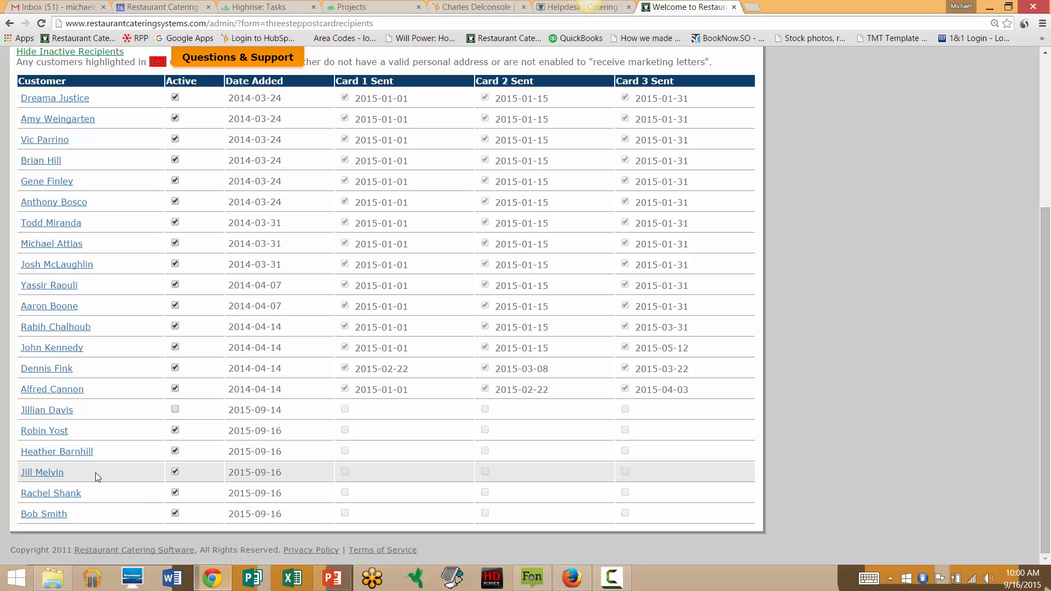
scroll(96, 472, "up", 4)
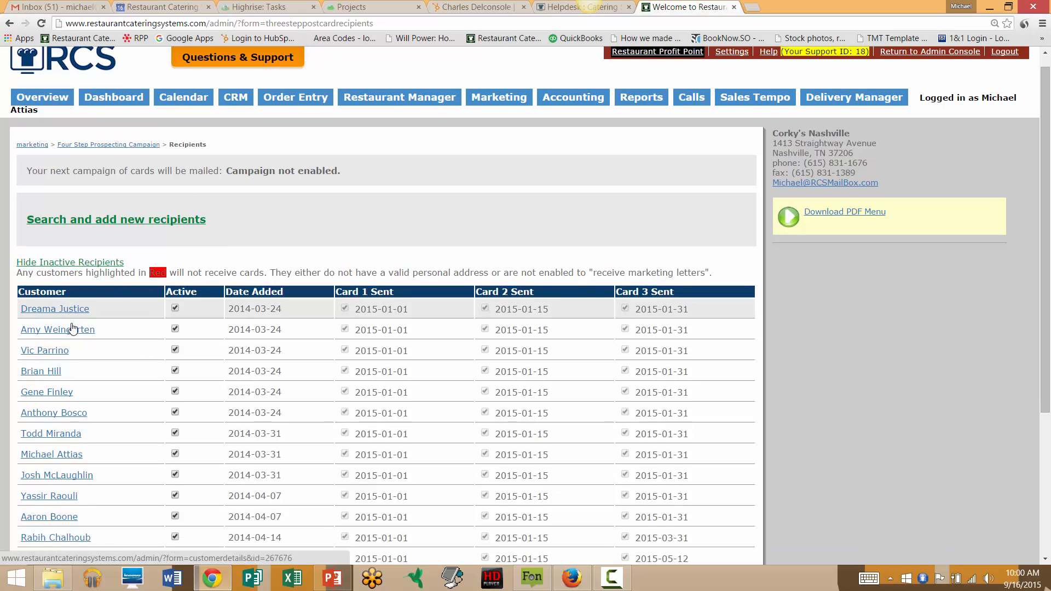
scroll(72, 327, "down", 4)
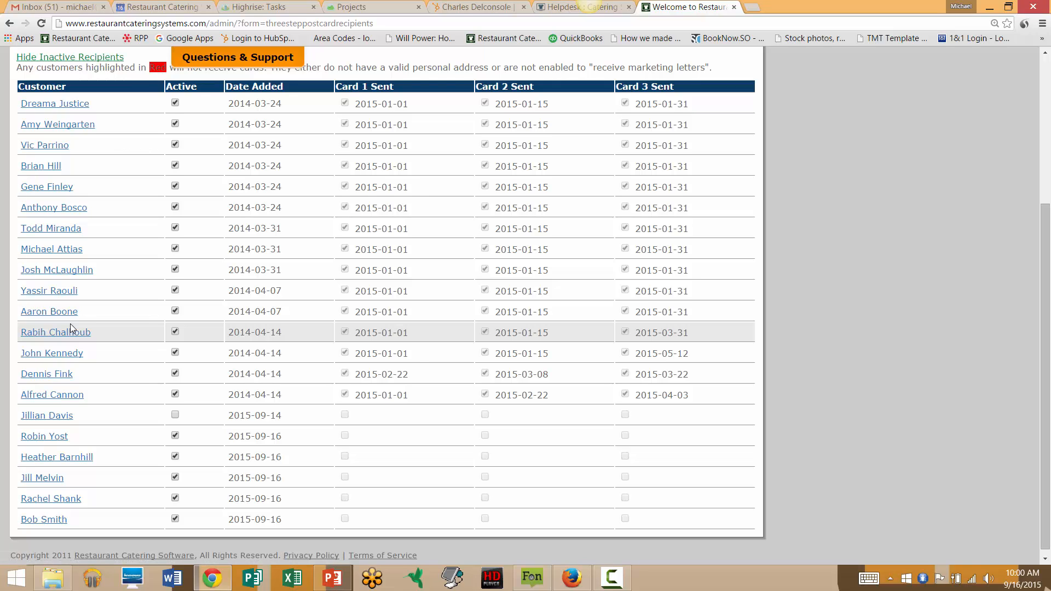
scroll(70, 324, "up", 4)
Step: Go to the CRM and open the contact search filters
left_click(235, 110)
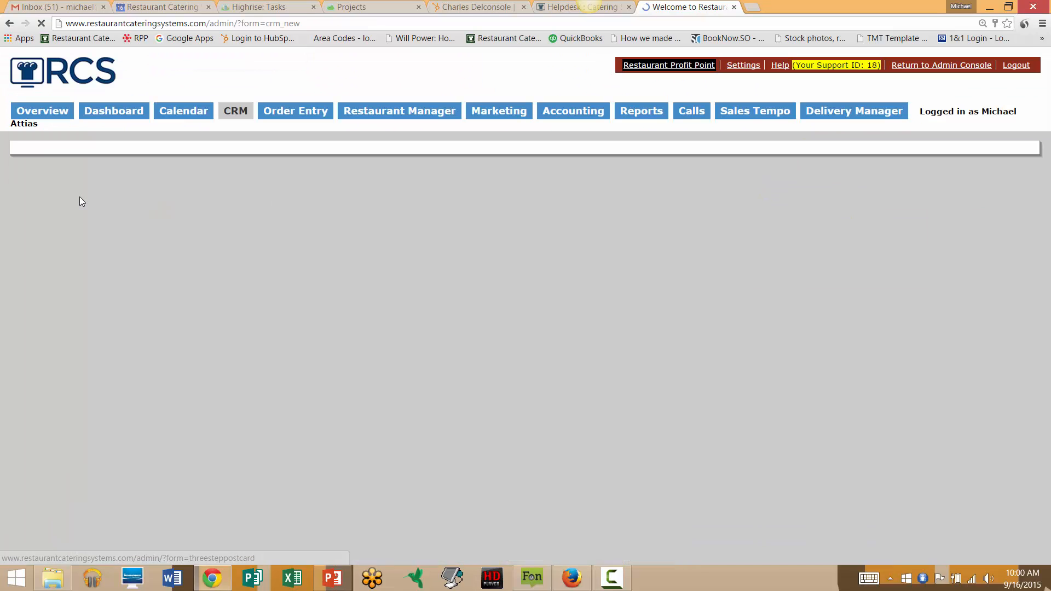
scroll(37, 365, "down", 4)
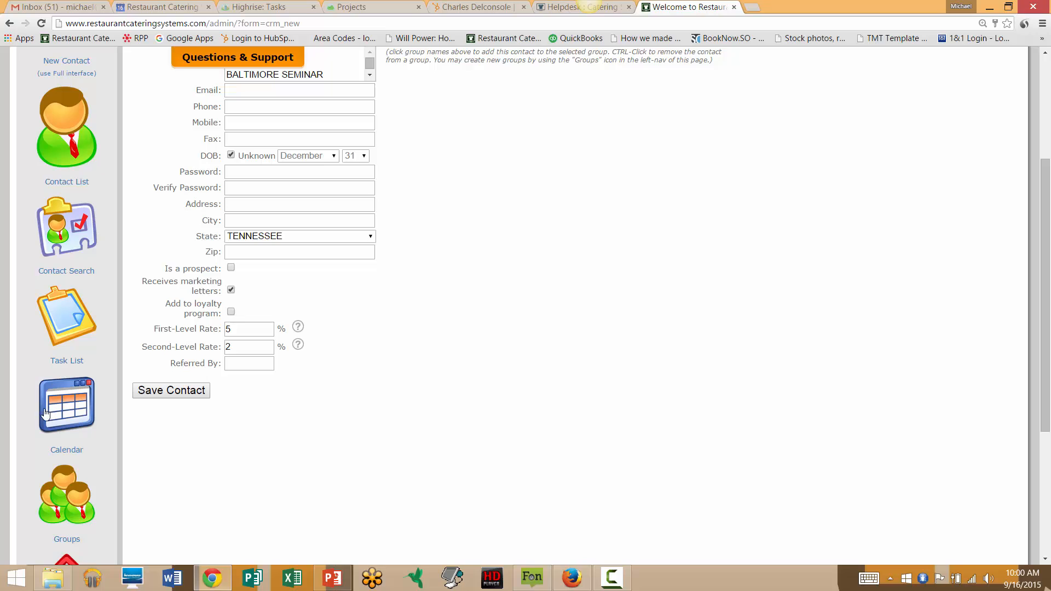
scroll(45, 414, "down", 2)
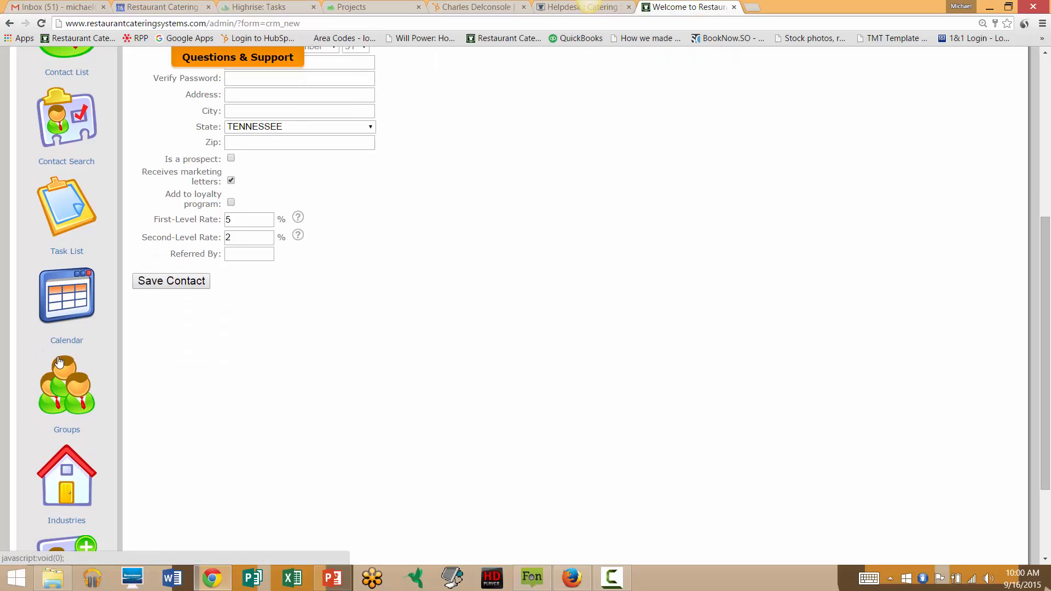
scroll(65, 386, "up", 2)
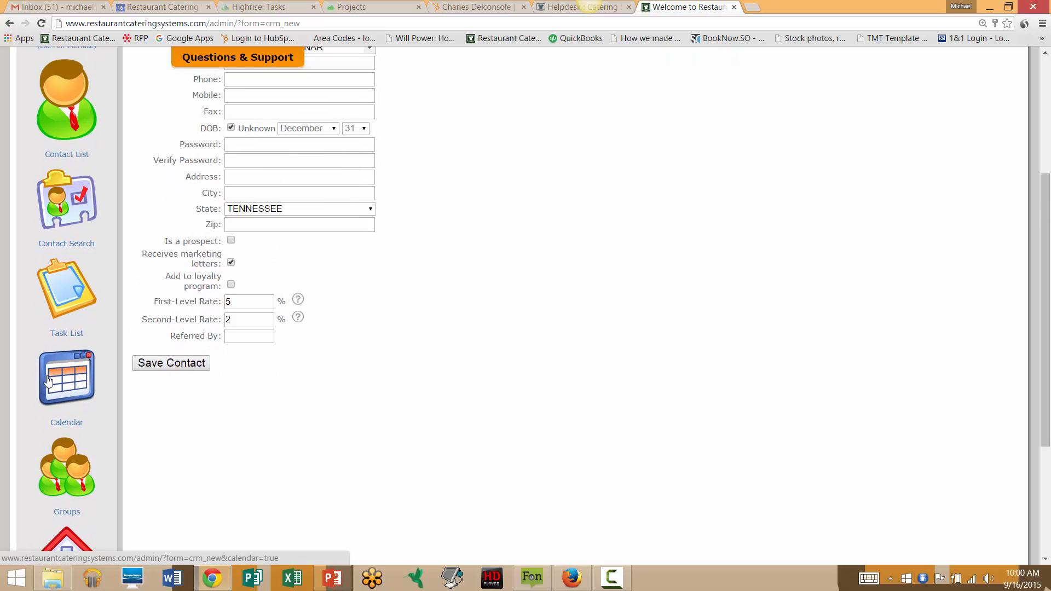
scroll(61, 320, "up", 2)
left_click(85, 286)
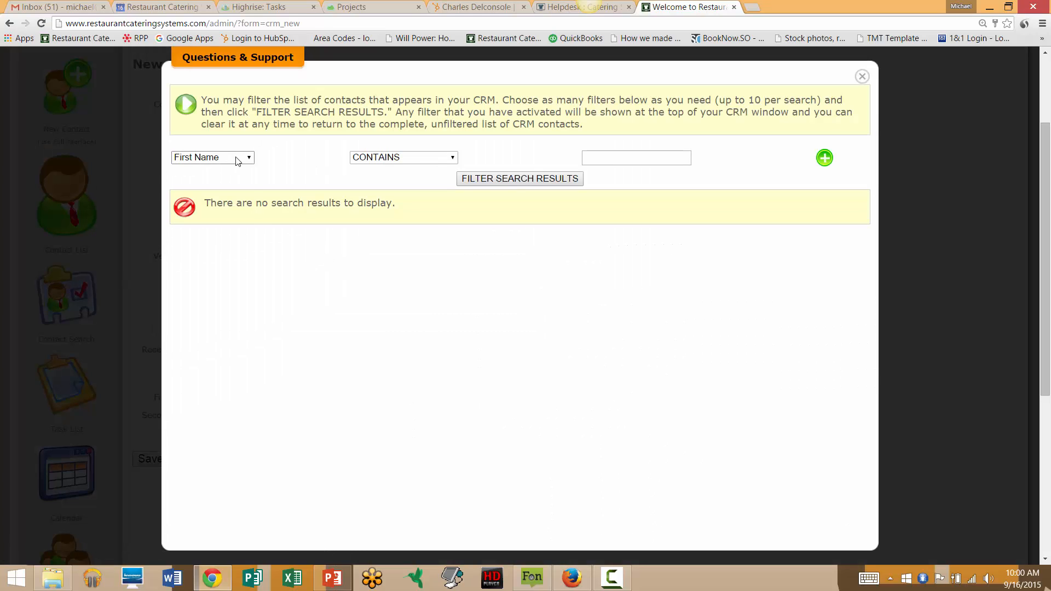
Step: Filter the CRM contacts to those whose Tag or Group contains "Sales Tempo"
left_click(236, 160)
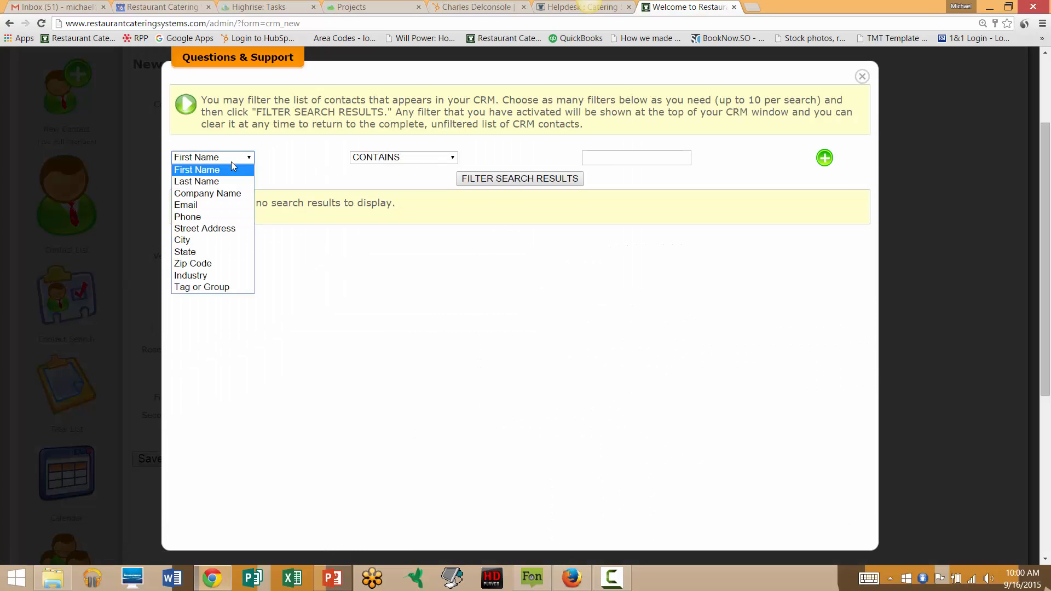
left_click(211, 289)
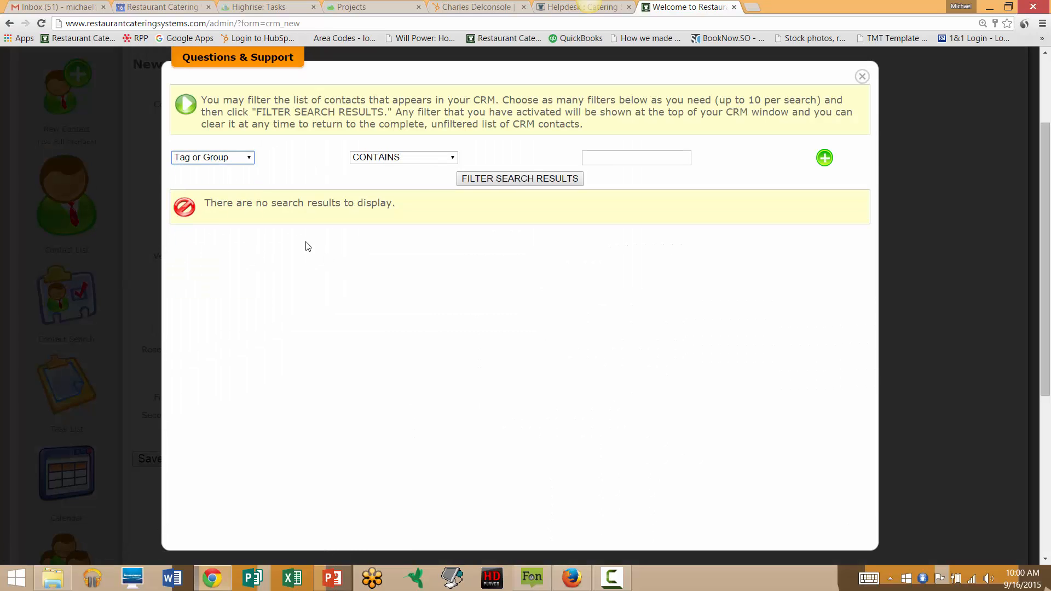
left_click(609, 159)
type("Sale")
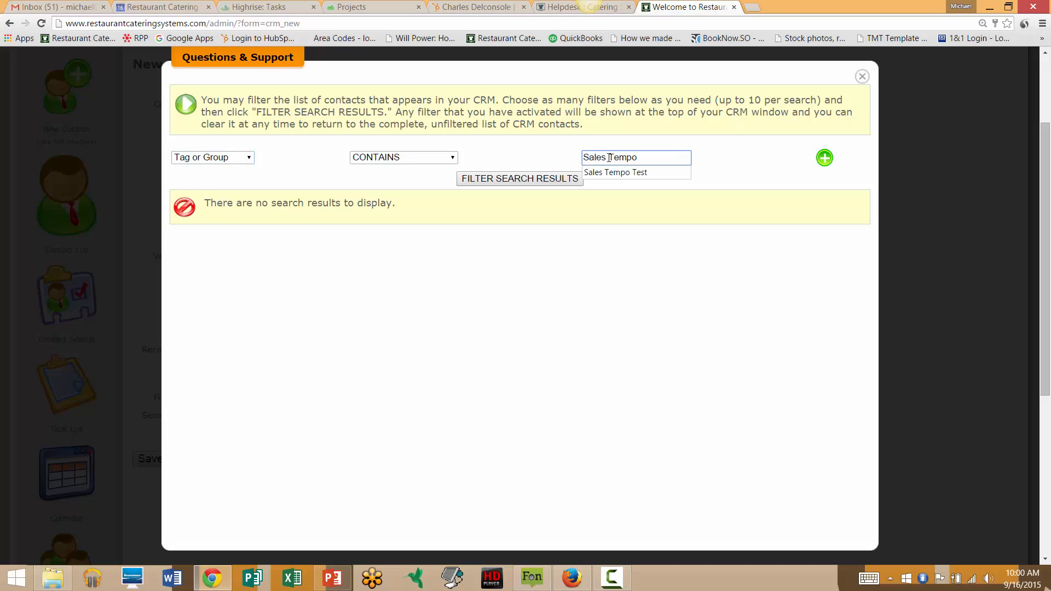
type("s Tempo")
left_click(515, 179)
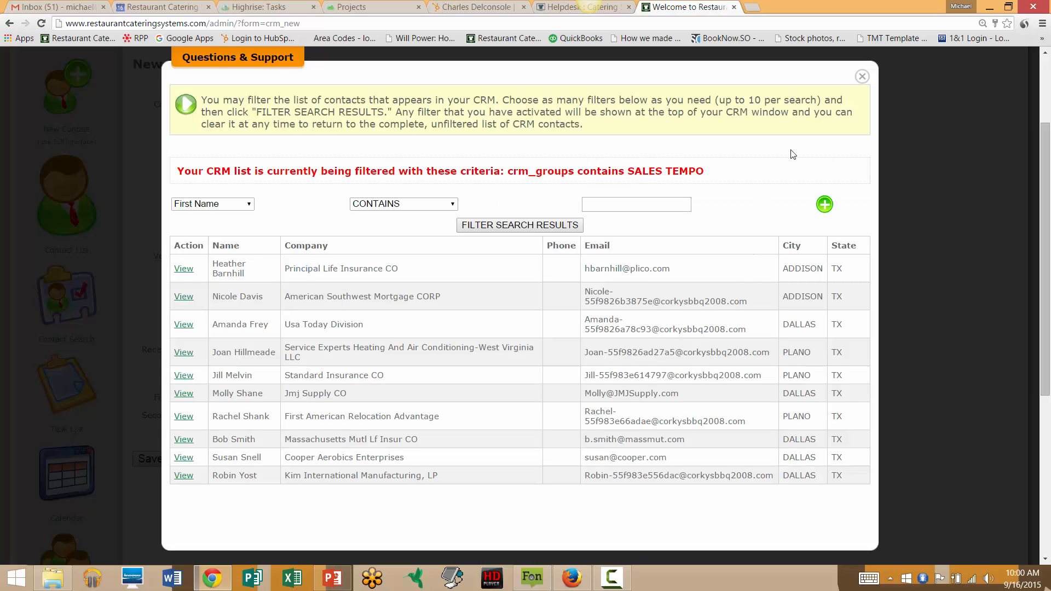
Step: Show the filtered contact list, advance to the second contact, and view the list in tabular format before closing it
left_click(863, 76)
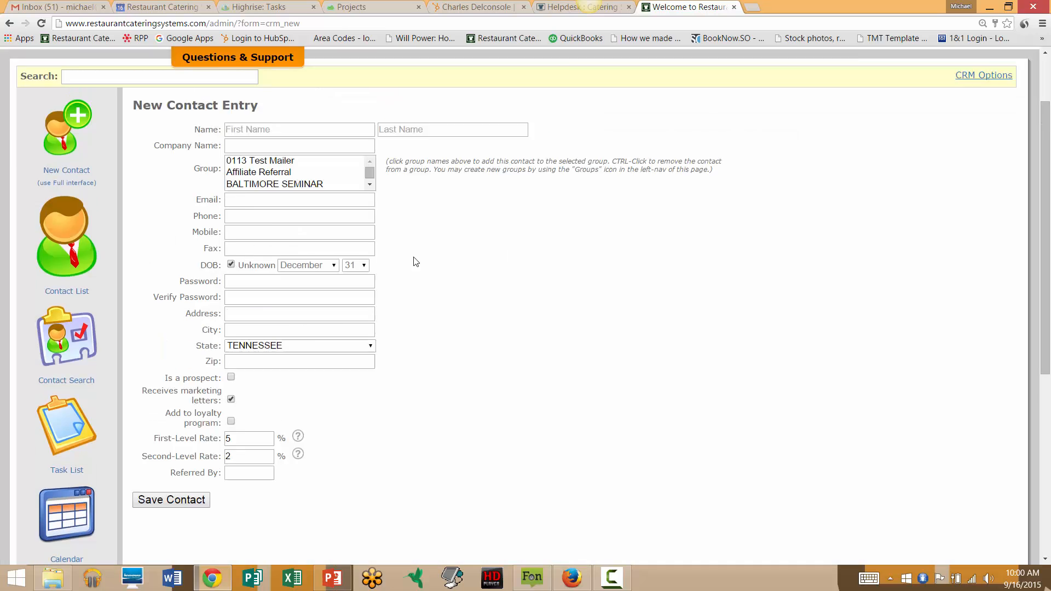
left_click(67, 329)
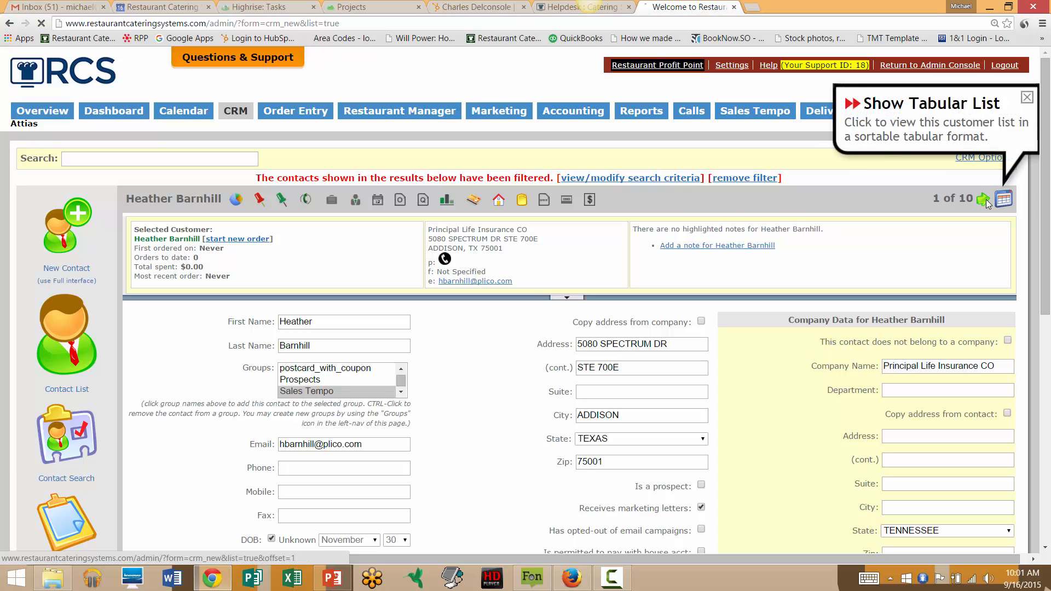
left_click(987, 201)
left_click(1001, 198)
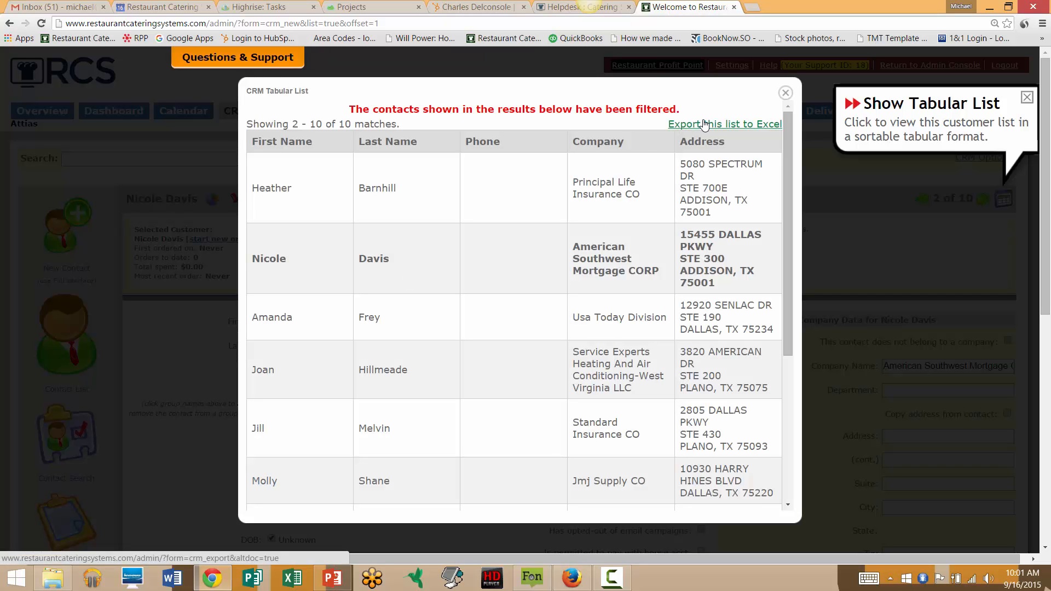
left_click(785, 92)
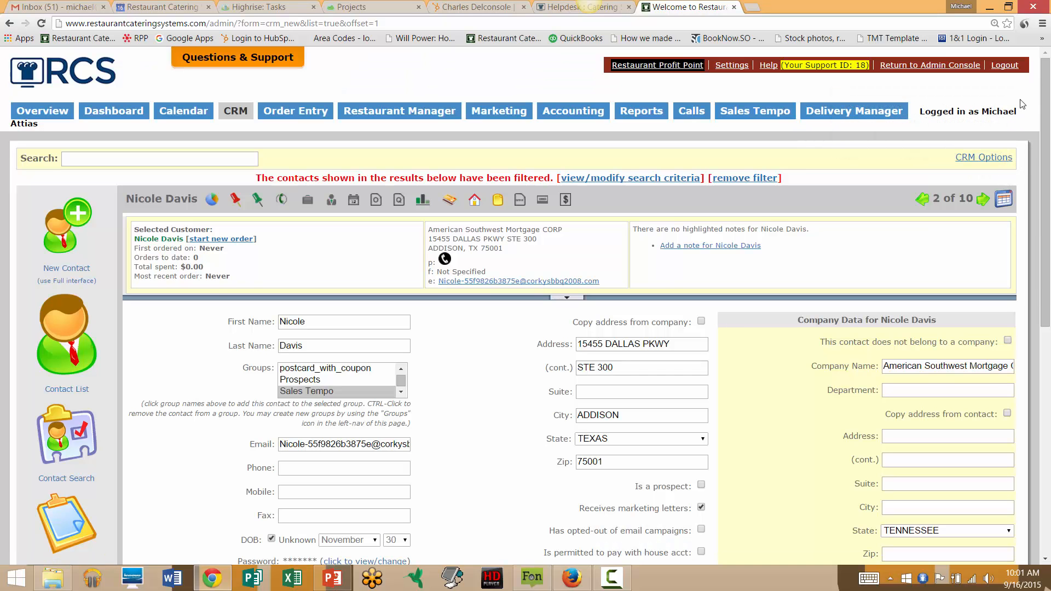